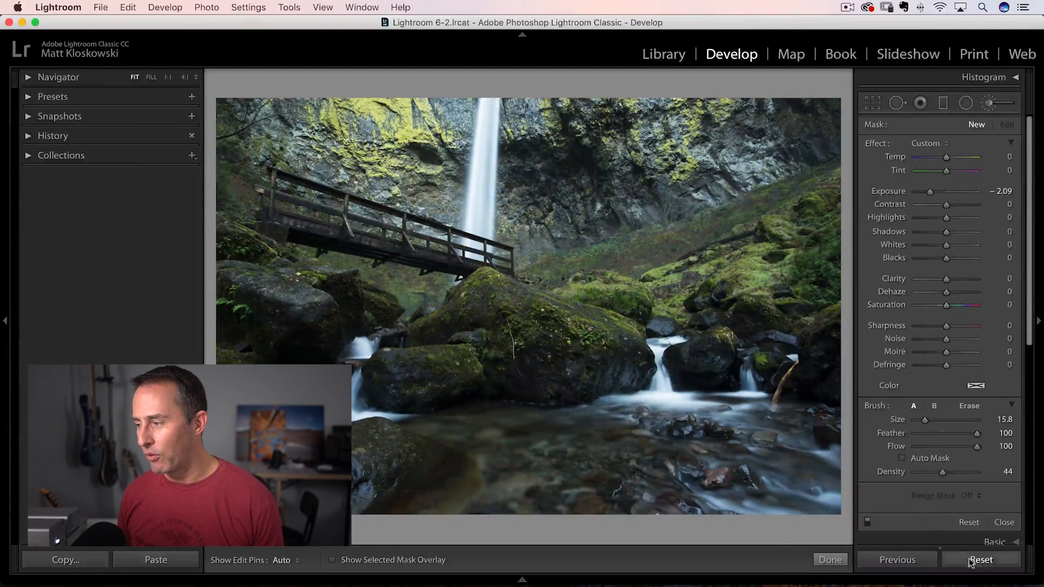
Leave the brush, collapse Lens Corrections and bring up the histogram and Basic adjustments.
left_click(829, 559)
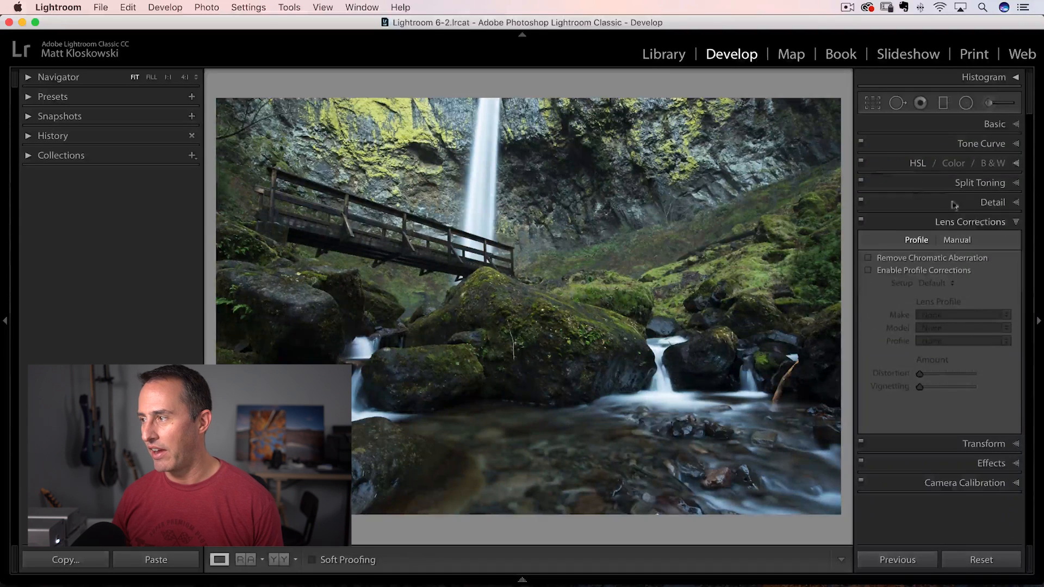
left_click(969, 222)
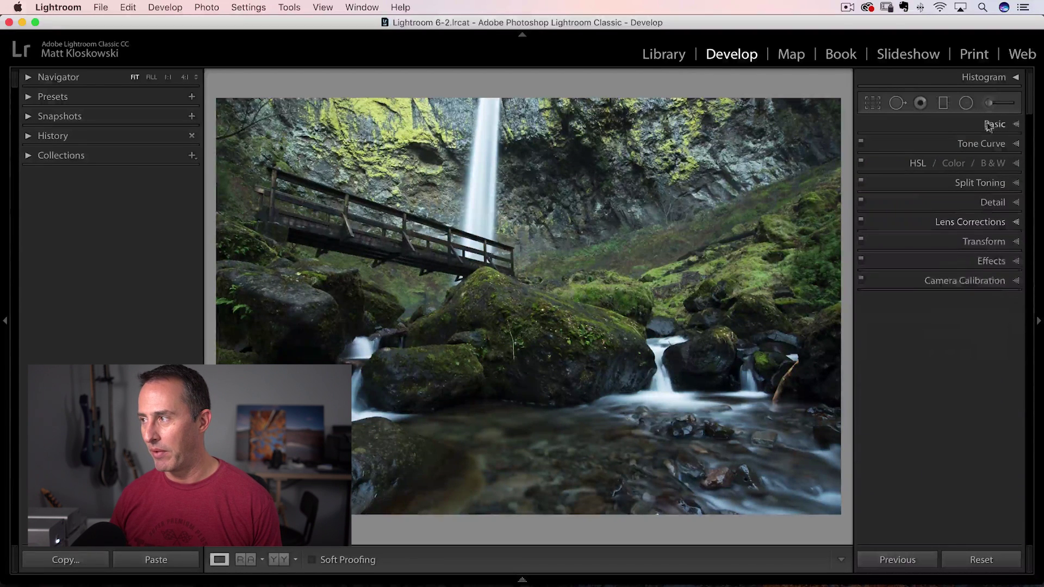
left_click(989, 80)
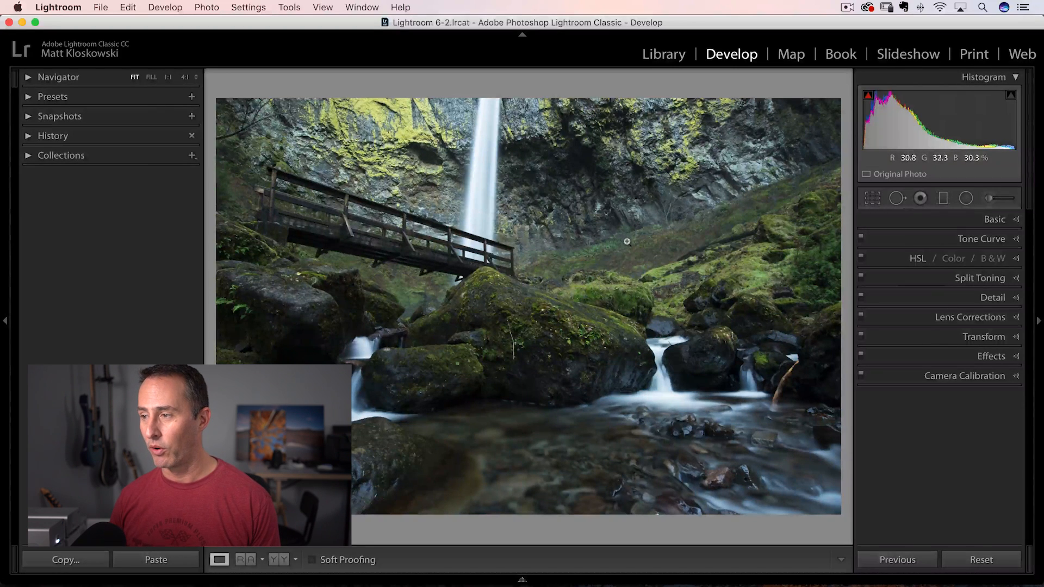
left_click(1001, 77)
left_click(994, 124)
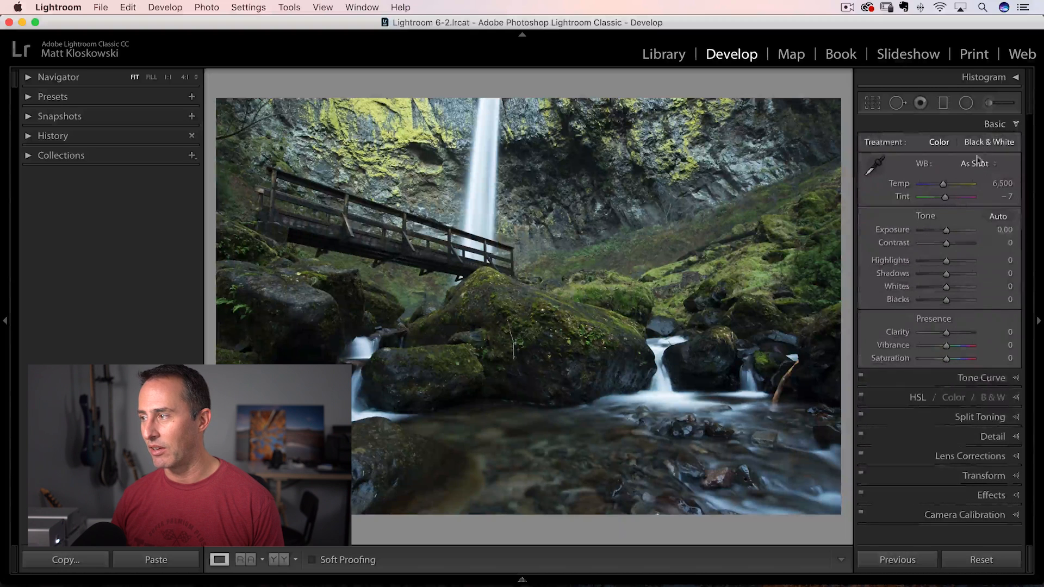
Warm the white balance to Temp 8,472 and pull Highlights down to -29.
left_click_drag(945, 183, 951, 185)
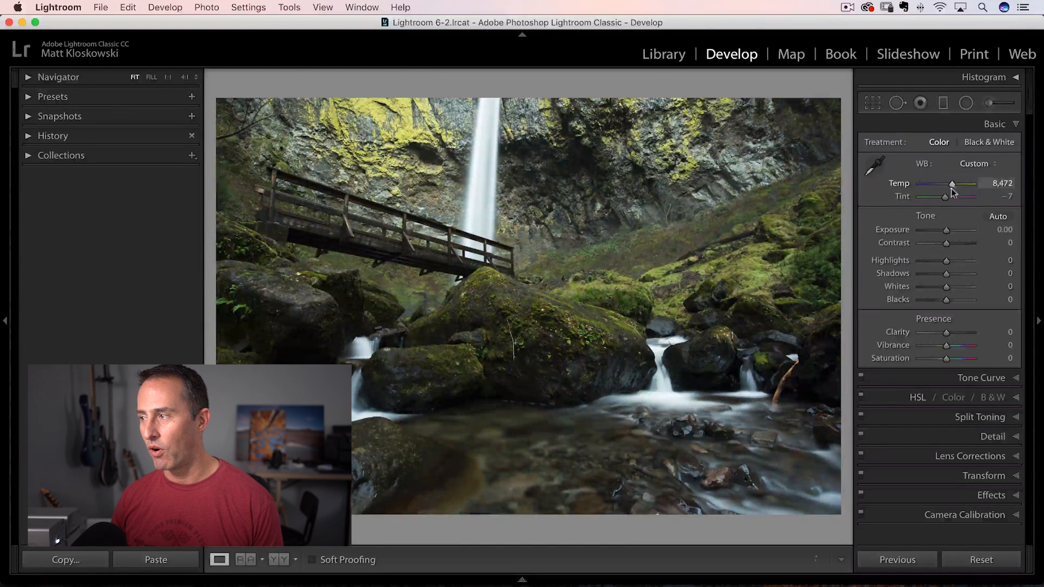
left_click_drag(946, 261, 936, 261)
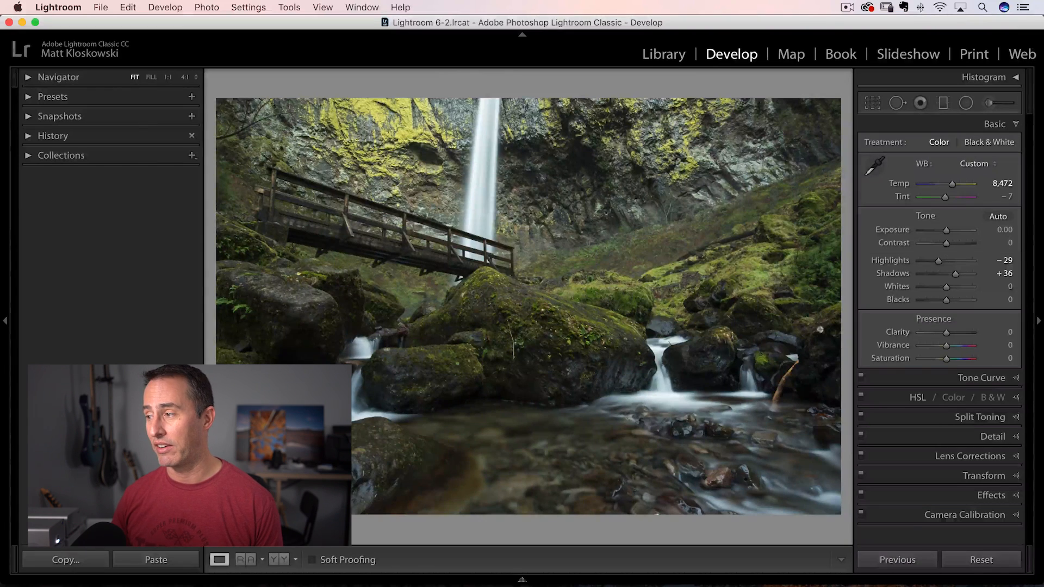
left_click(1000, 438)
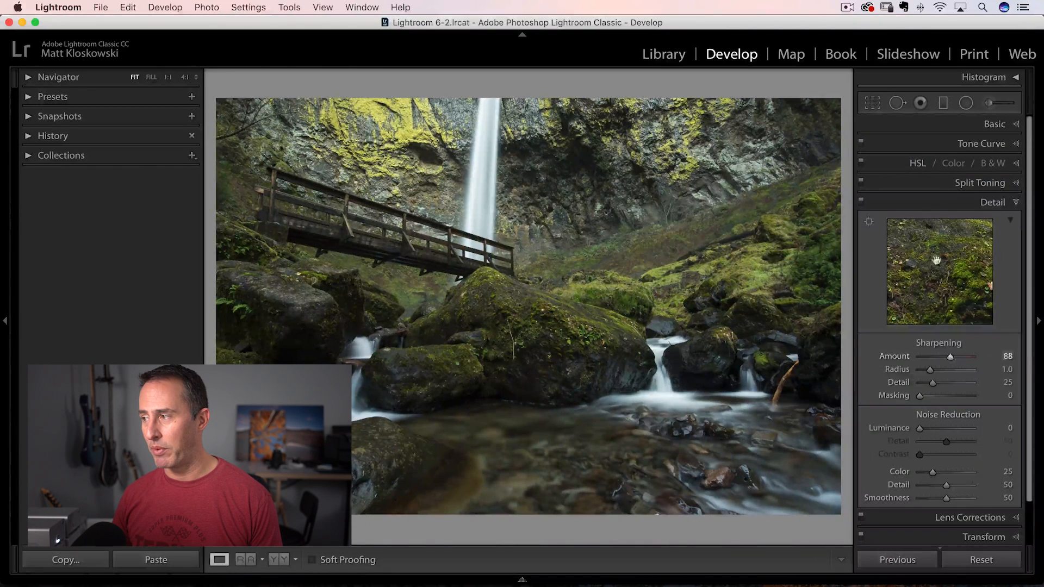
Raise Sharpening Amount to 95 and enable lens profile corrections.
left_click_drag(949, 357, 953, 357)
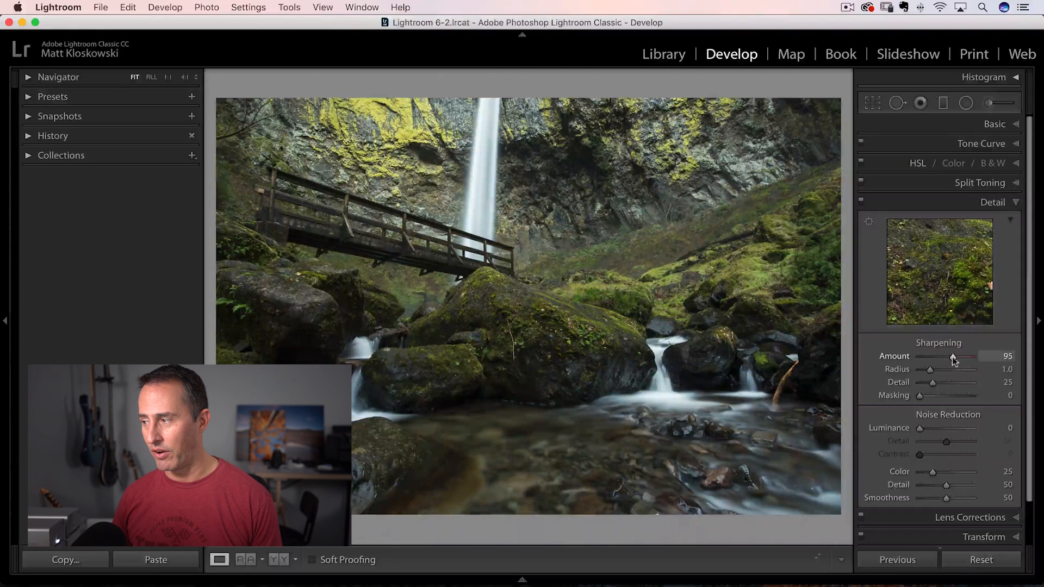
left_click(992, 203)
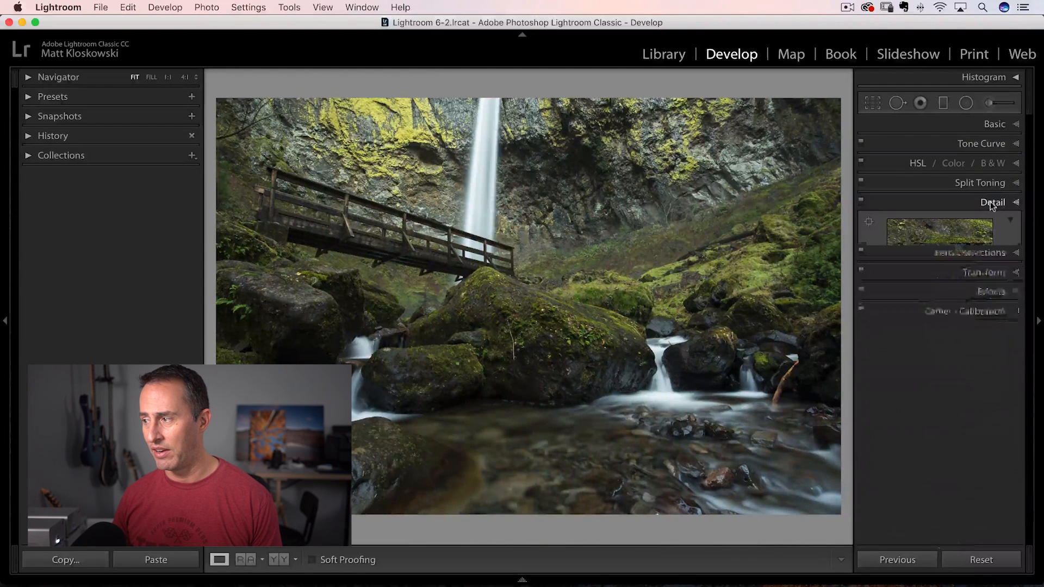
left_click(967, 225)
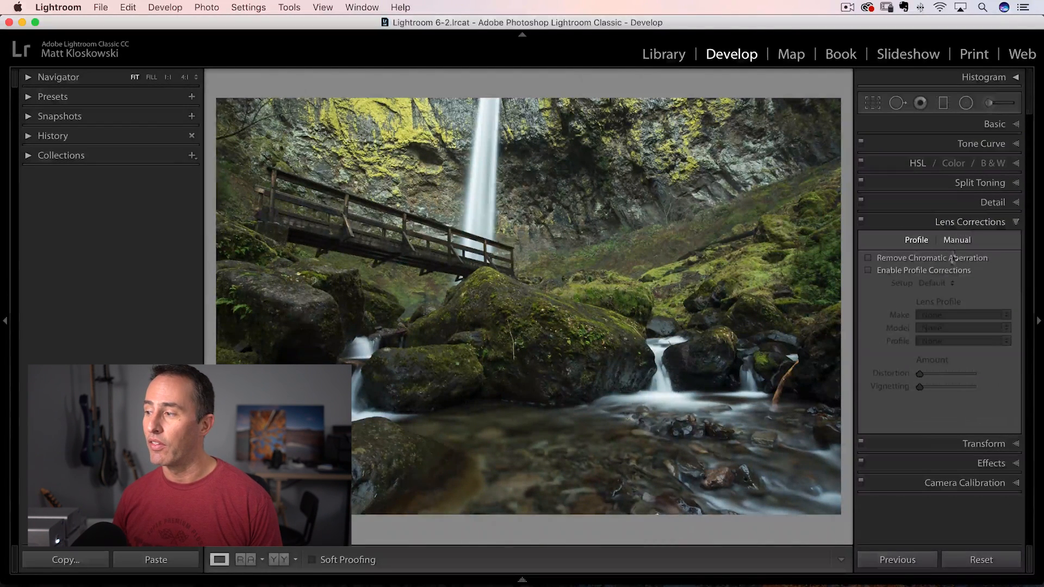
left_click(867, 270)
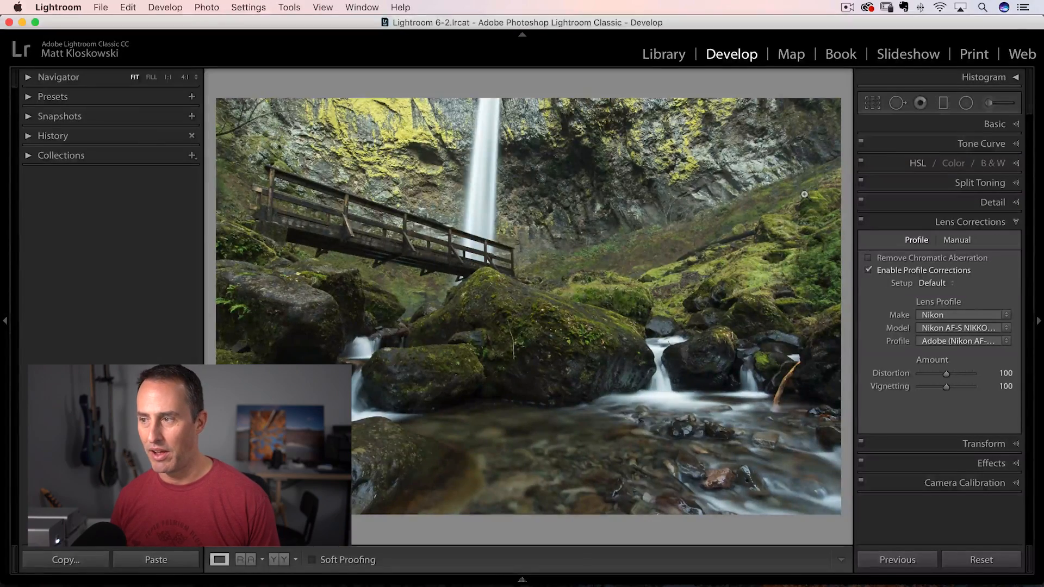
left_click(964, 224)
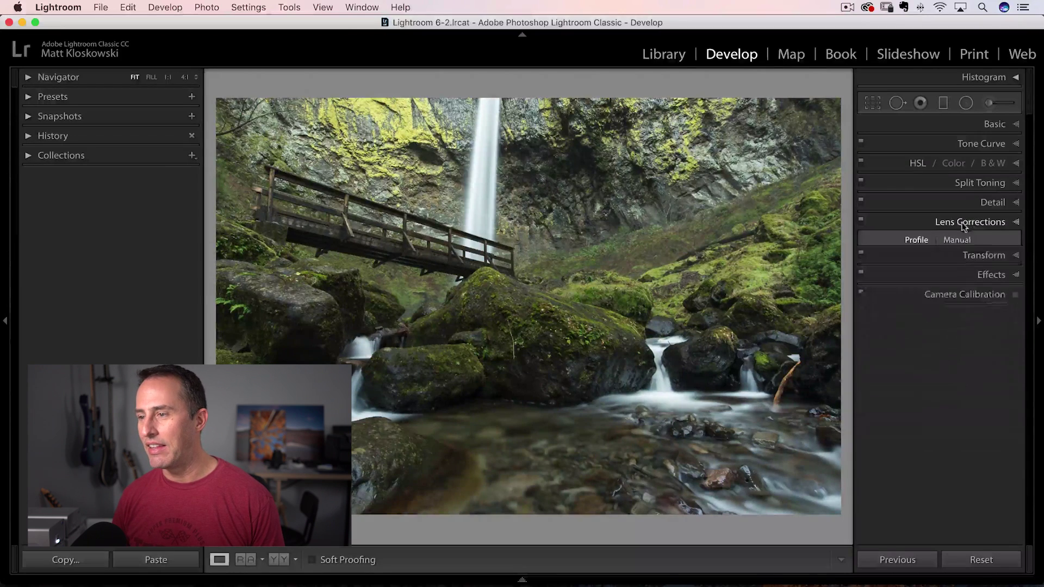
Start a local Adjustment Brush, then switch over to Photoshop.
left_click(993, 105)
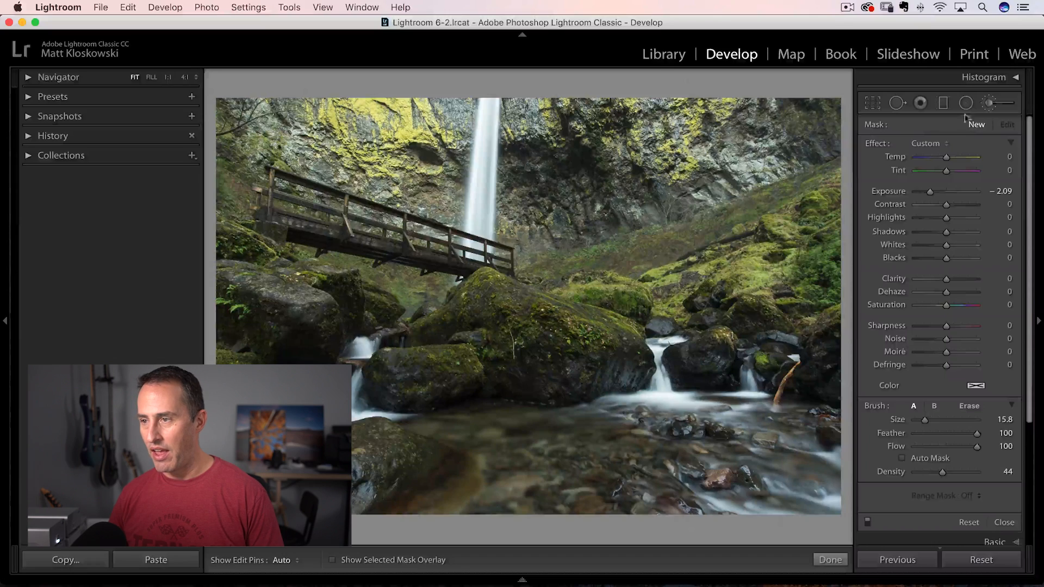
key("super+Tab")
key("Tab")
key("Tab")
key("Tab")
key("Tab")
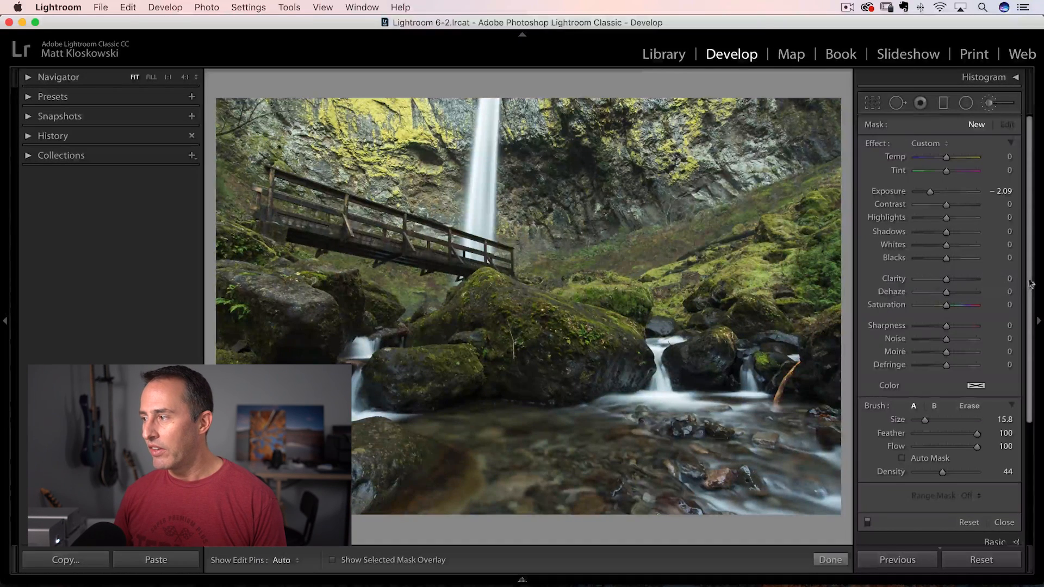
scroll(1033, 326, "down", 3)
Set brush Density to 100, paint darkening test strokes on the cliff, then delete them.
left_click_drag(943, 392, 949, 398)
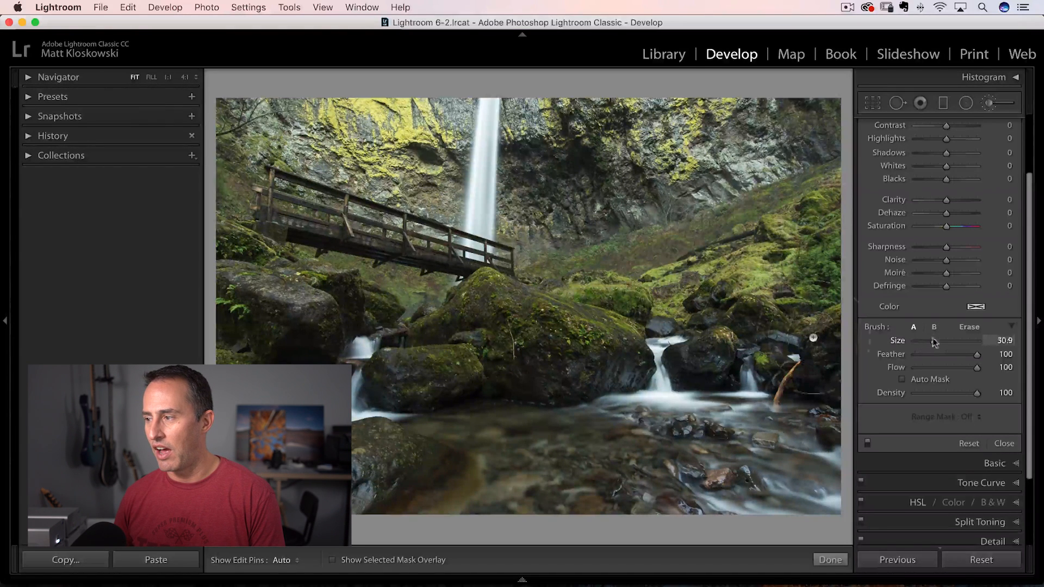
left_click_drag(924, 340, 923, 342)
mouse_move(718, 163)
left_mouse_down()
mouse_move(555, 244)
mouse_move(677, 270)
left_mouse_up()
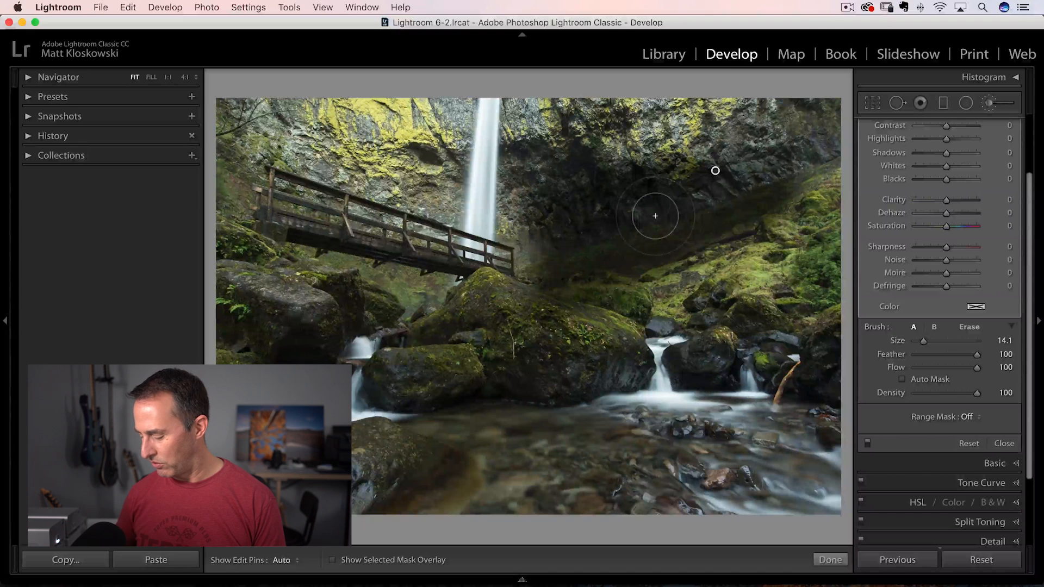
scroll(655, 216, "up", 3)
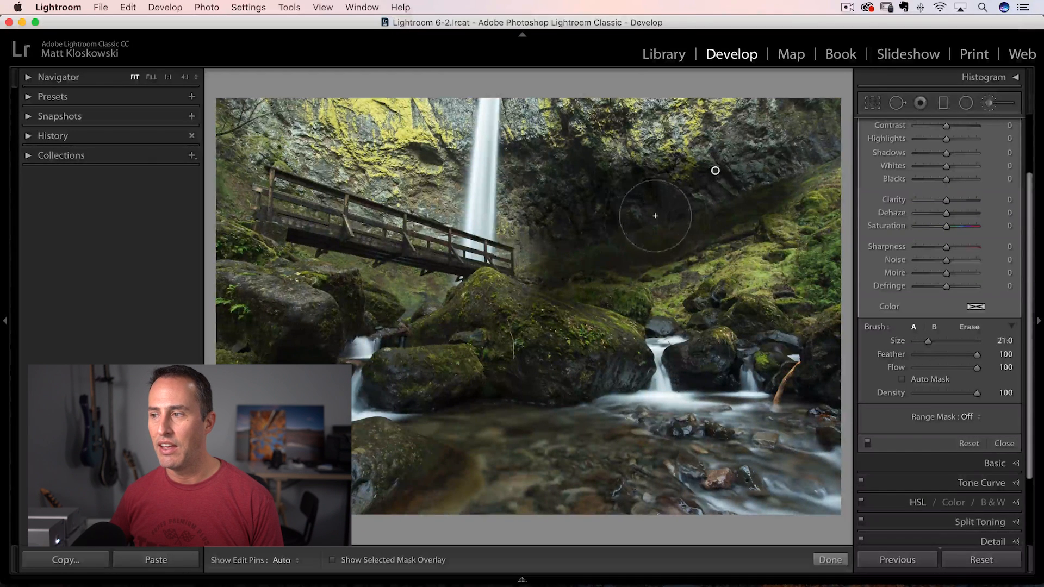
scroll(654, 217, "up", 2)
scroll(655, 217, "down", 4)
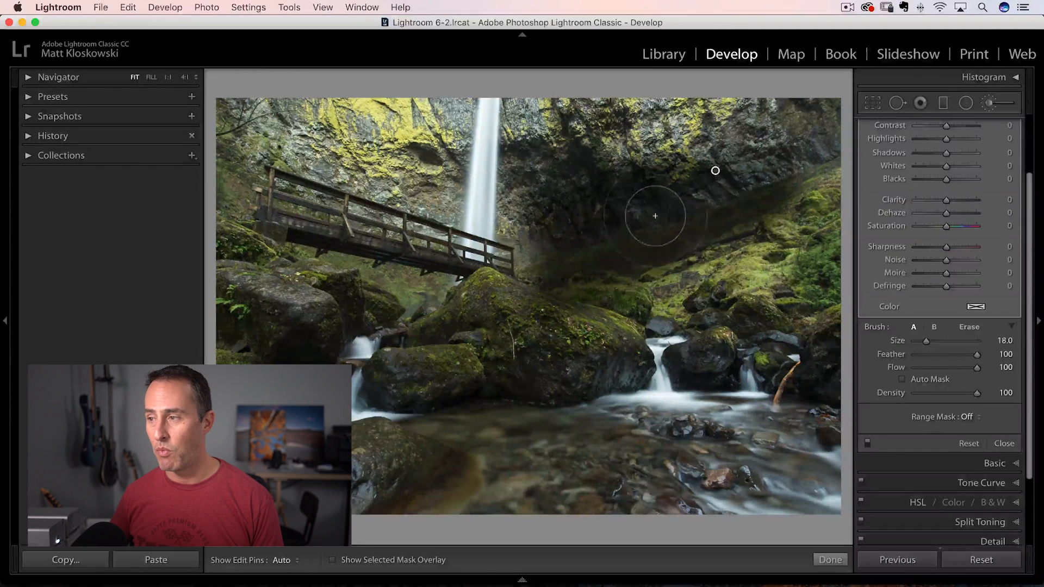
key("Delete")
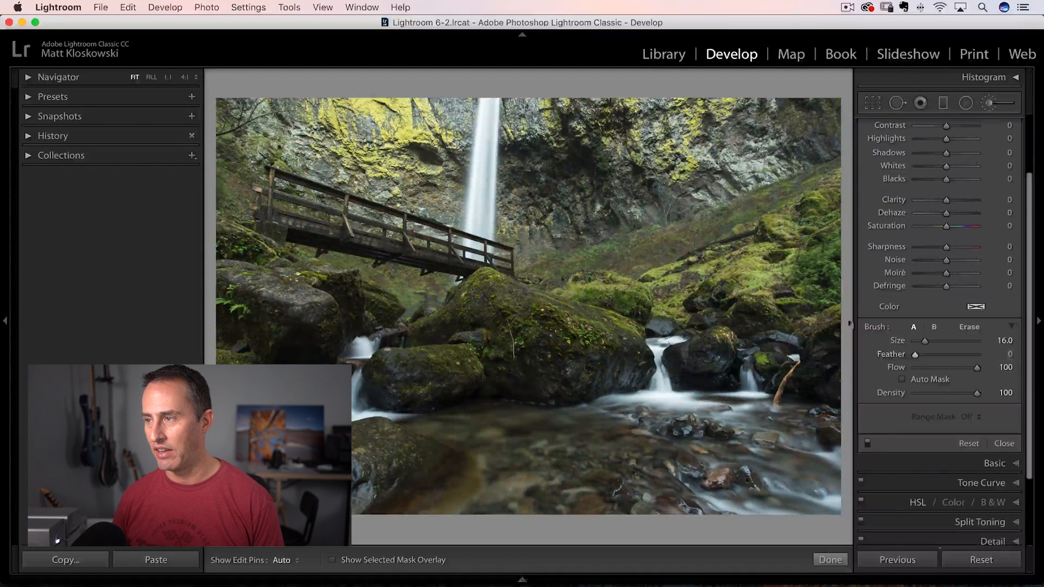
Paint a hard-edged then a fully feathered (Feather 100) dark stroke, then reset all strokes.
left_click_drag(597, 243, 726, 191)
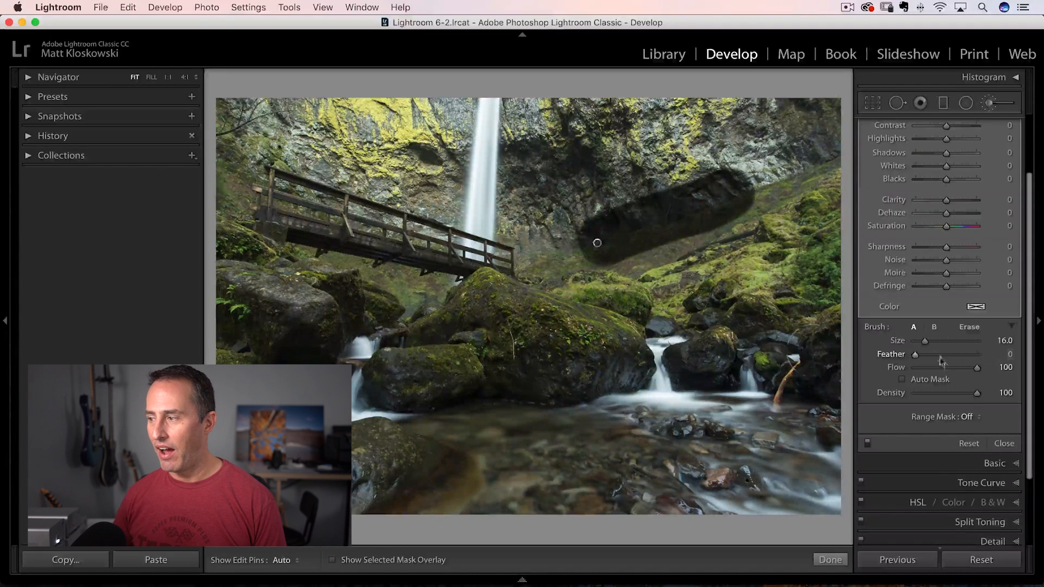
left_click_drag(924, 354, 1014, 360)
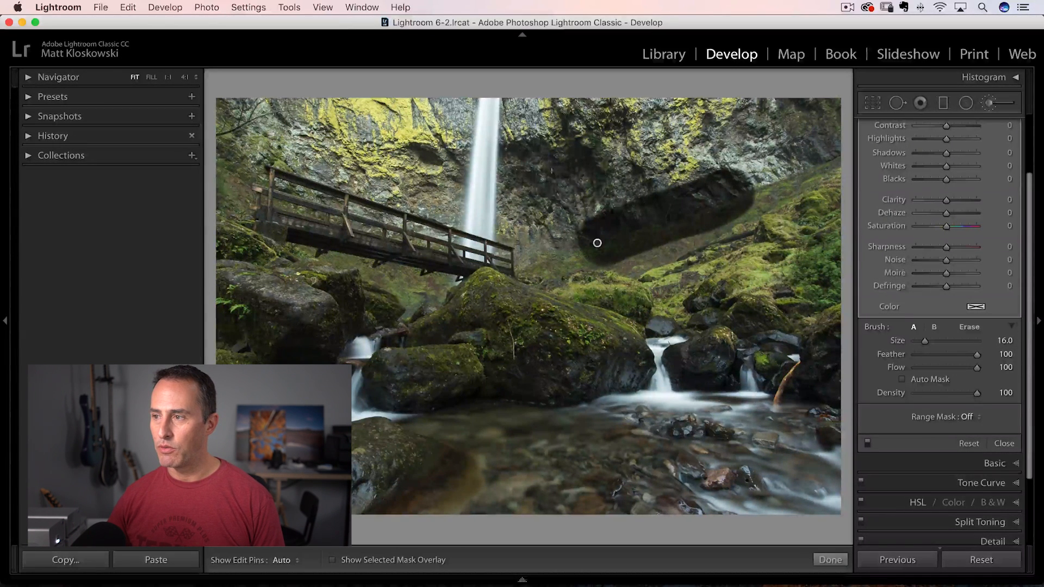
left_click_drag(571, 188, 712, 133)
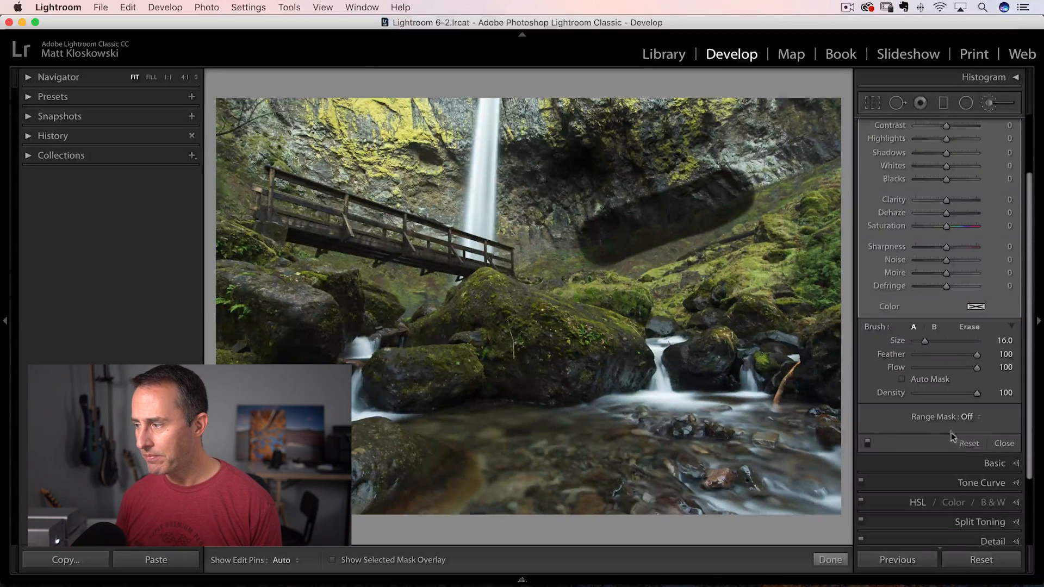
left_click(969, 443)
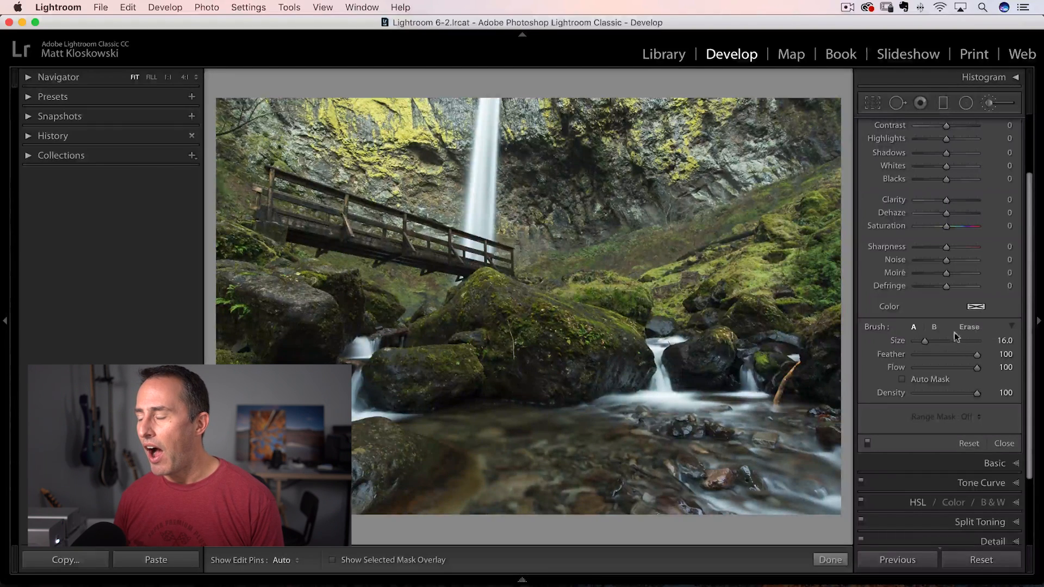
scroll(955, 337, "up", 4)
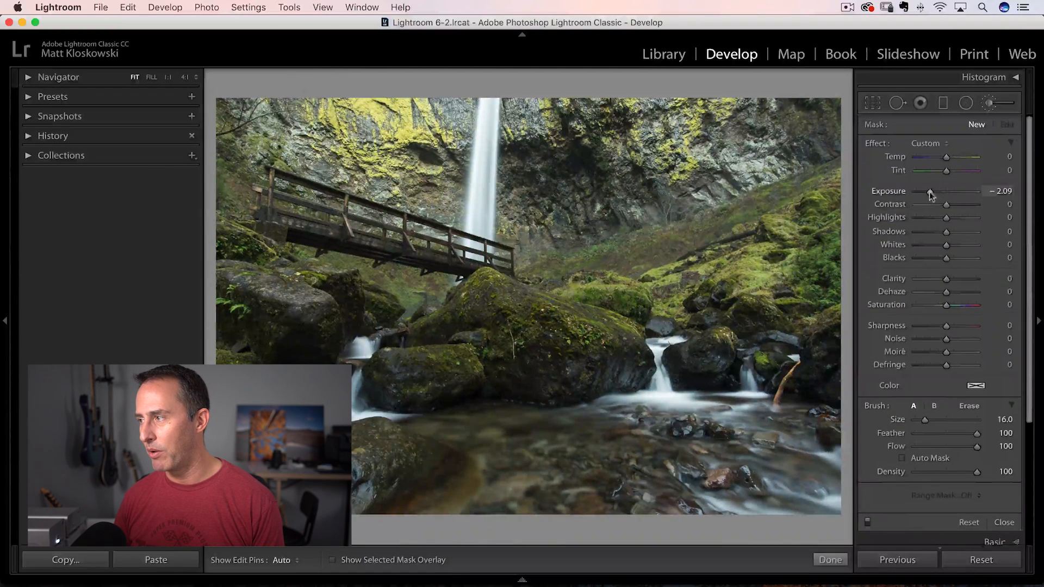
Paint a -1.49 exposure darkening across the cliff, rocks and bridge, then hide the edit pins.
left_click_drag(929, 193, 935, 192)
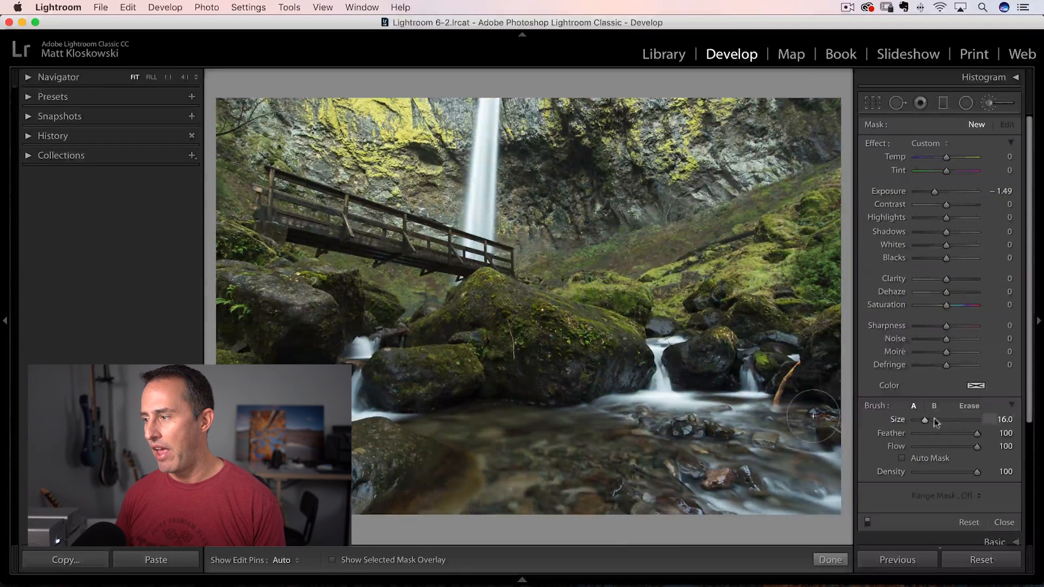
left_click_drag(928, 419, 930, 419)
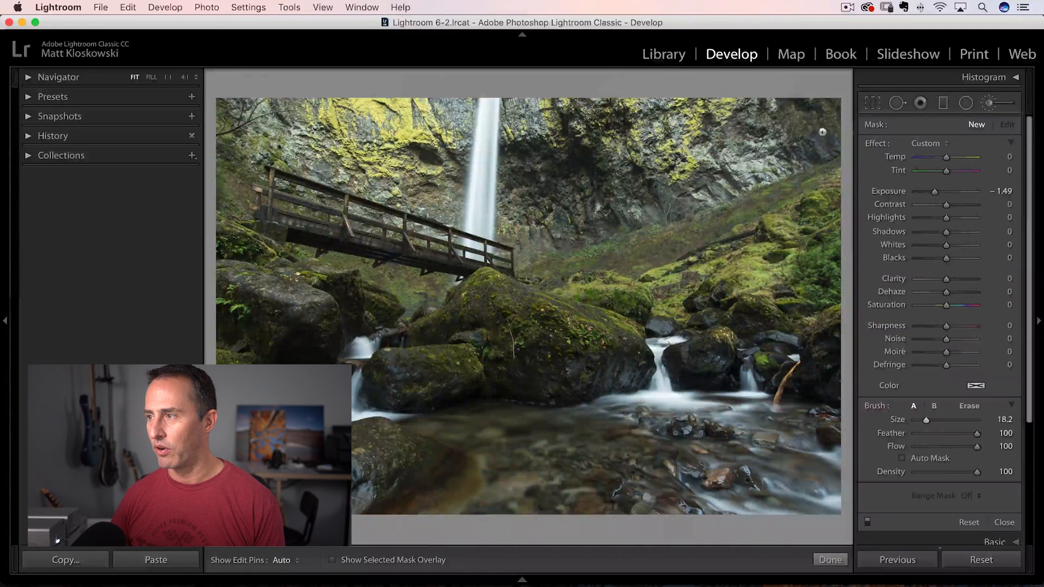
left_click_drag(822, 131, 245, 196)
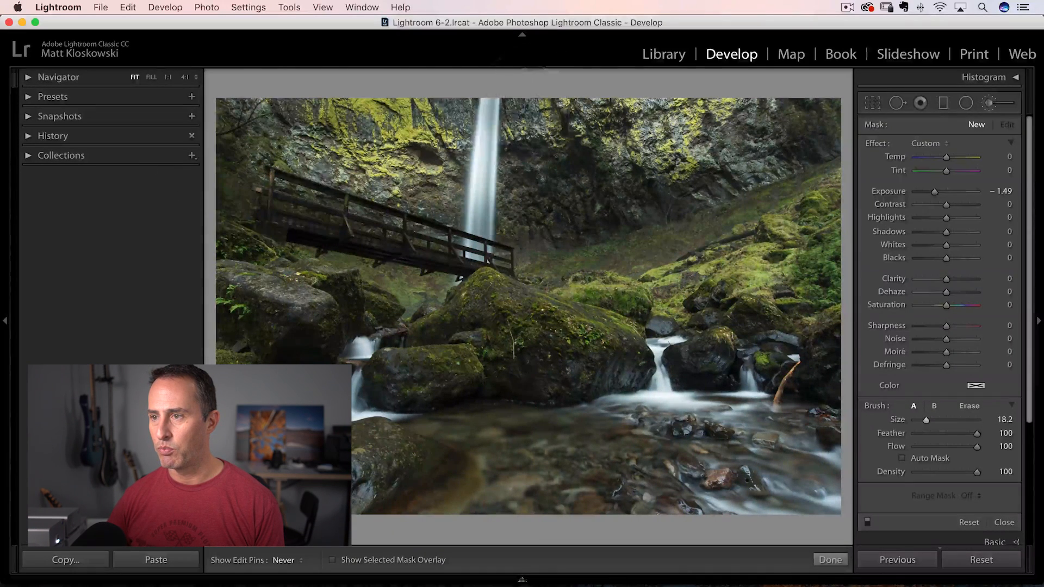
left_click_drag(293, 139, 815, 139)
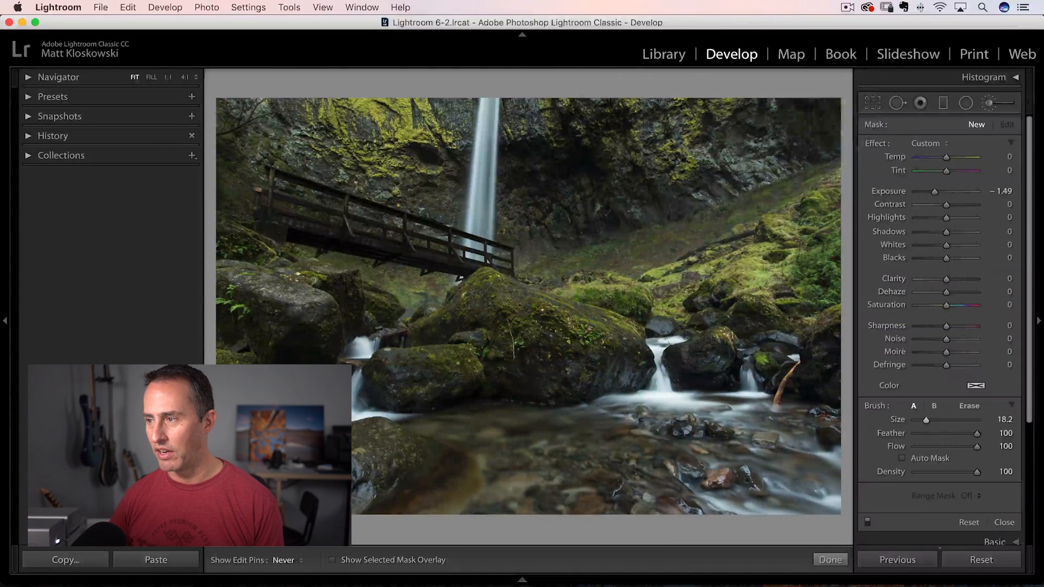
left_click_drag(816, 221, 228, 261)
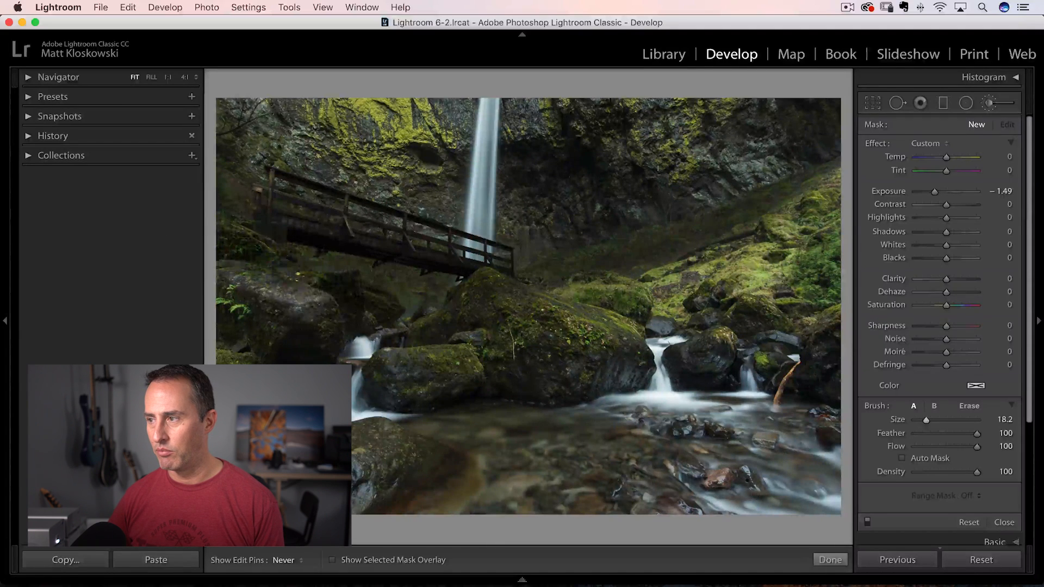
left_click_drag(825, 176, 371, 210)
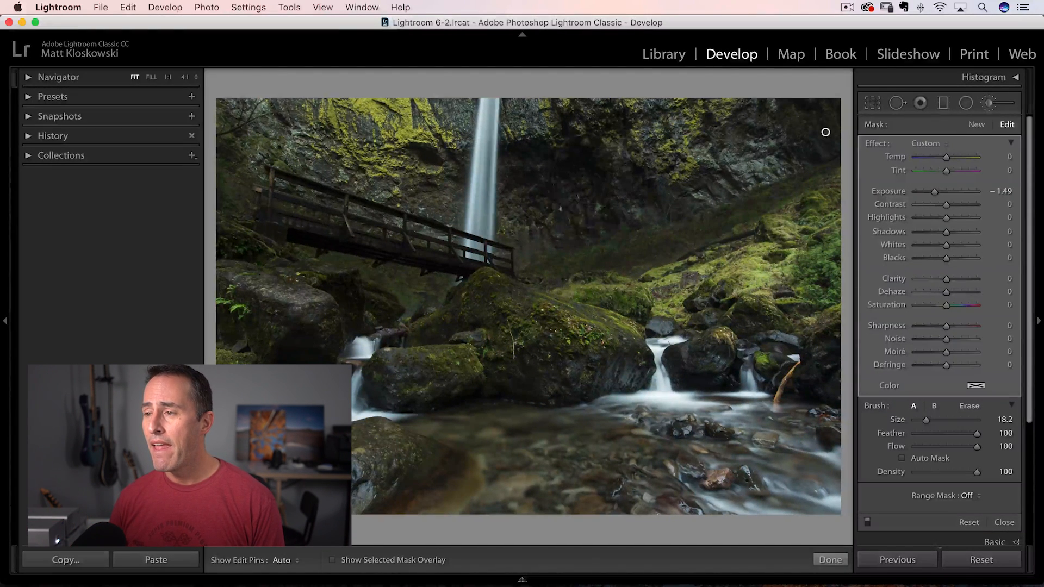
key("h")
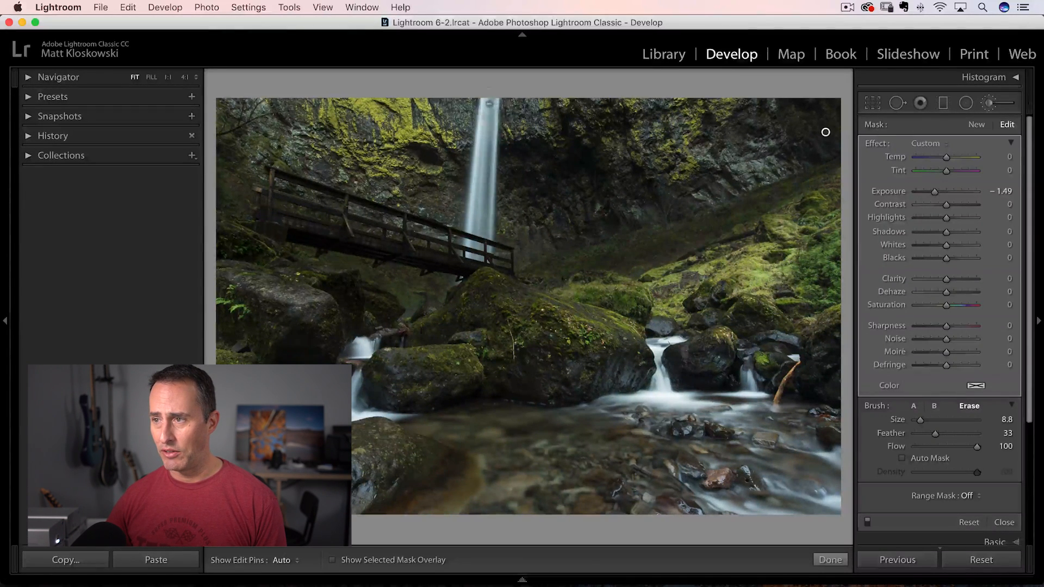
Erase the darkening mask from the waterfall and switch to brush B.
mouse_move(489, 104)
left_mouse_down()
mouse_move(476, 217)
mouse_move(481, 126)
left_mouse_up()
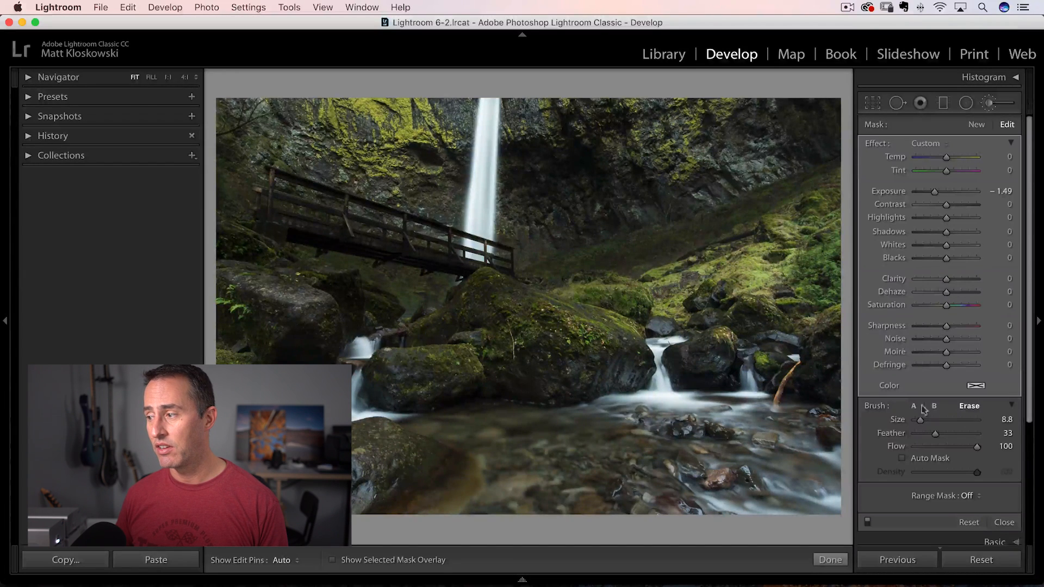
left_click(934, 406)
Toggle brushes A/B and ease the mask's Exposure from -1.49 to about -1.17.
left_click(915, 406)
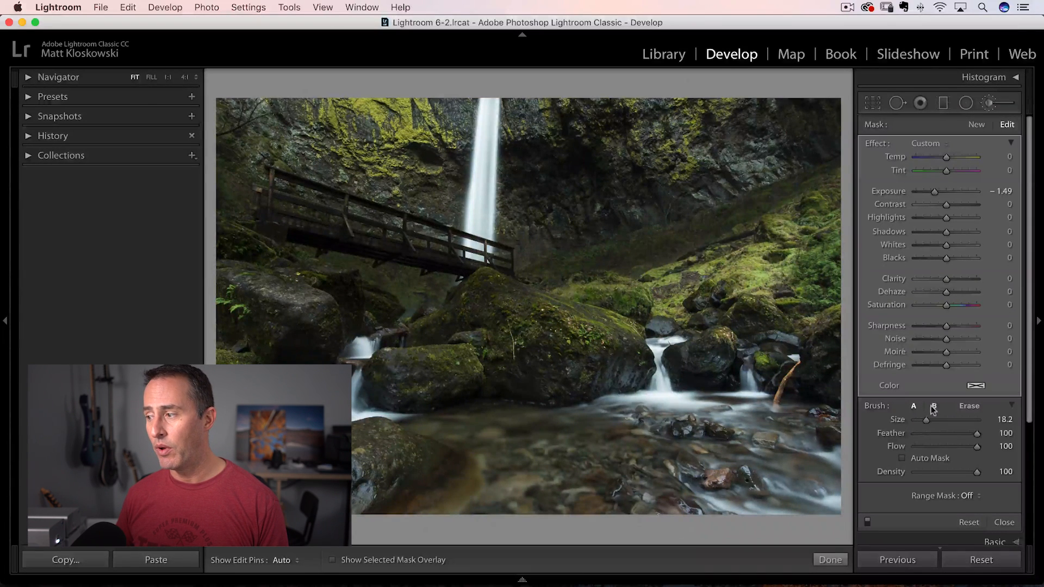
left_click(932, 406)
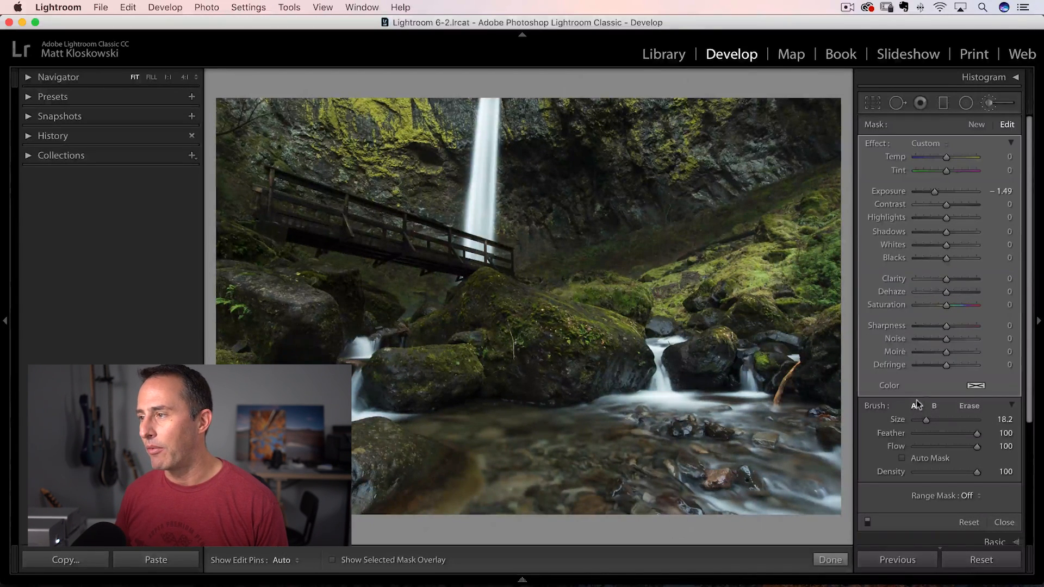
left_click_drag(935, 192, 940, 193)
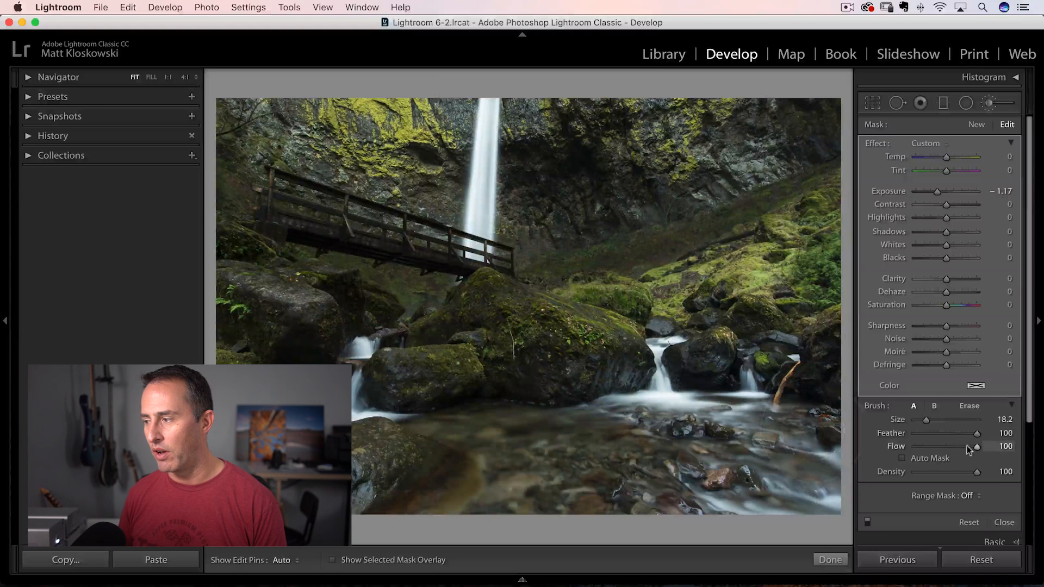
Start a new mask at Exposure +3.02 with Feather 0, paint a bright stroke and undo it.
left_click(976, 125)
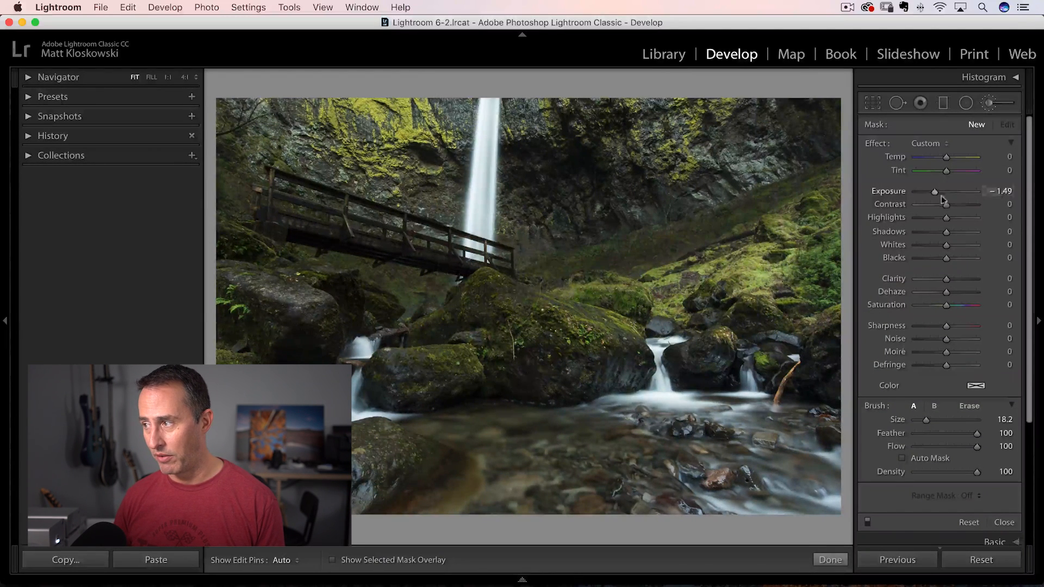
left_click_drag(935, 191, 967, 191)
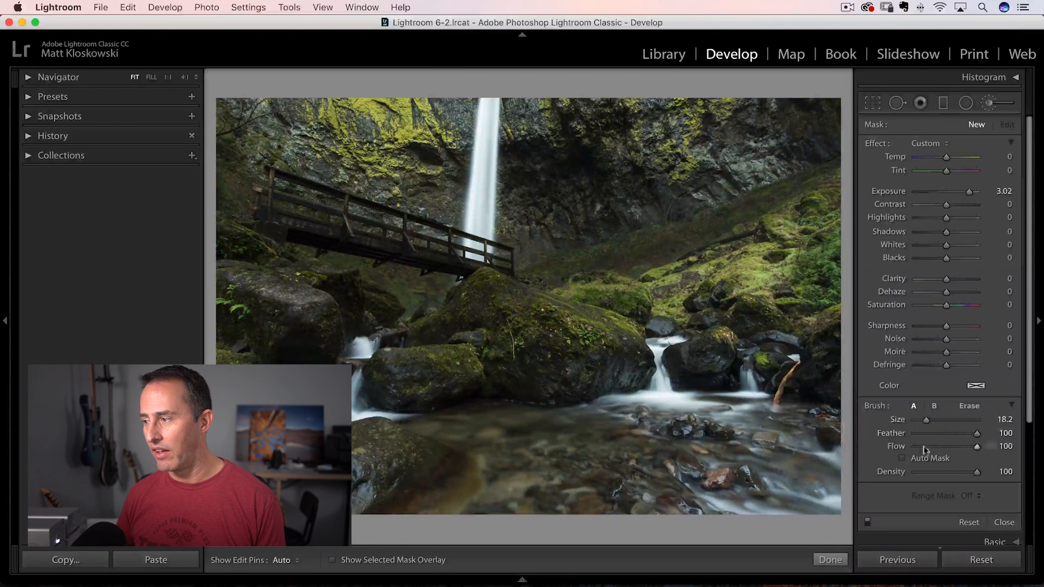
left_click_drag(976, 433, 913, 433)
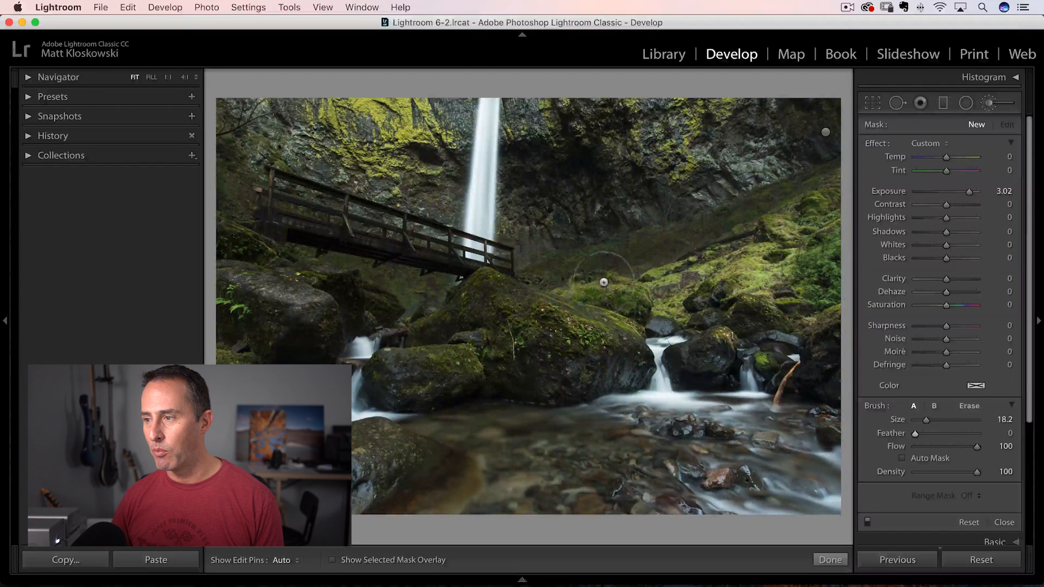
mouse_move(637, 245)
left_mouse_down()
mouse_move(614, 279)
mouse_move(832, 180)
left_mouse_up()
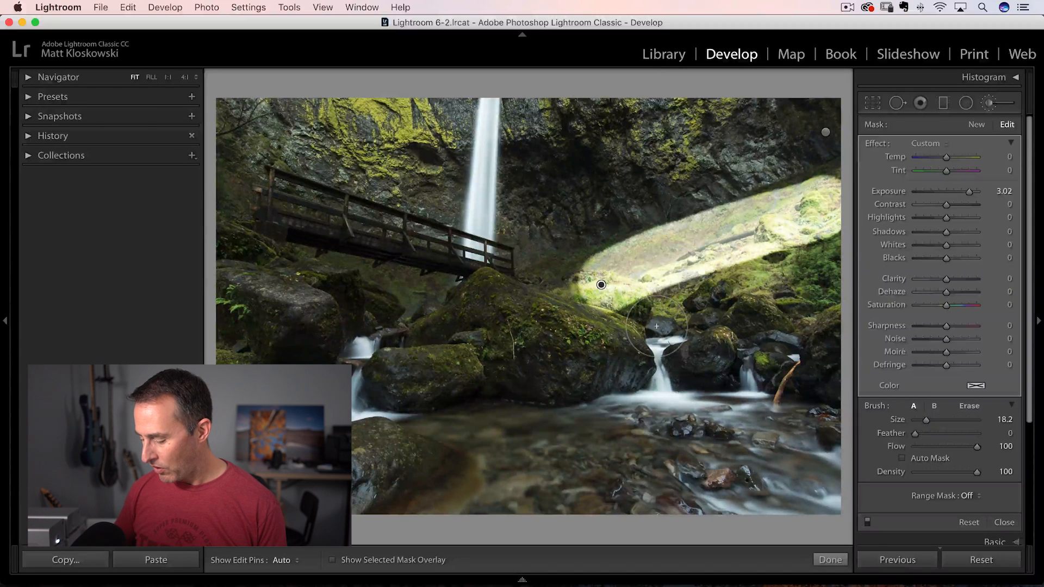
key("super+z")
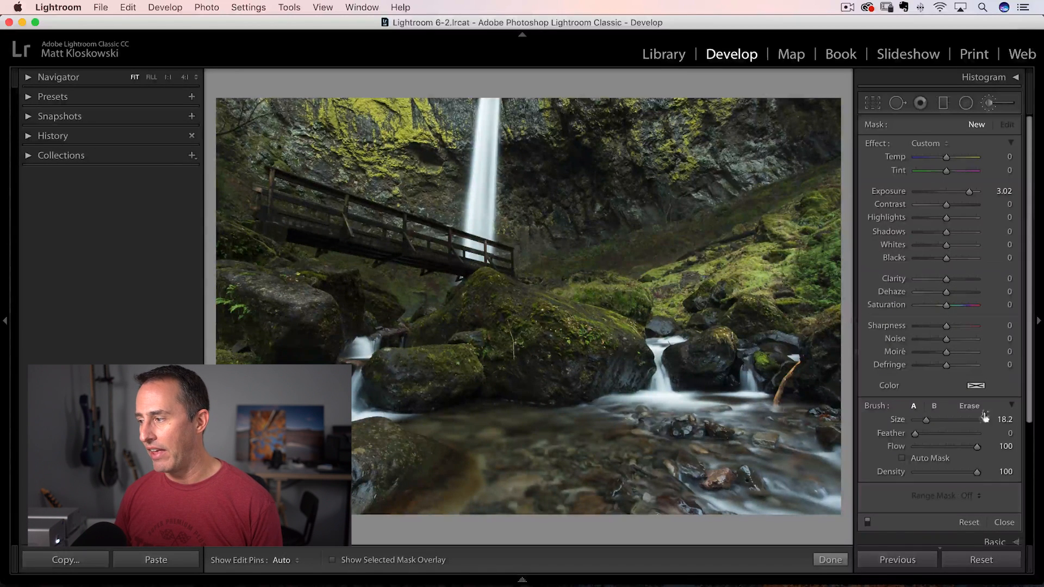
With Flow halved to about 48, paint the sunlit streak across the mossy hillside and show the pins.
left_click(946, 446)
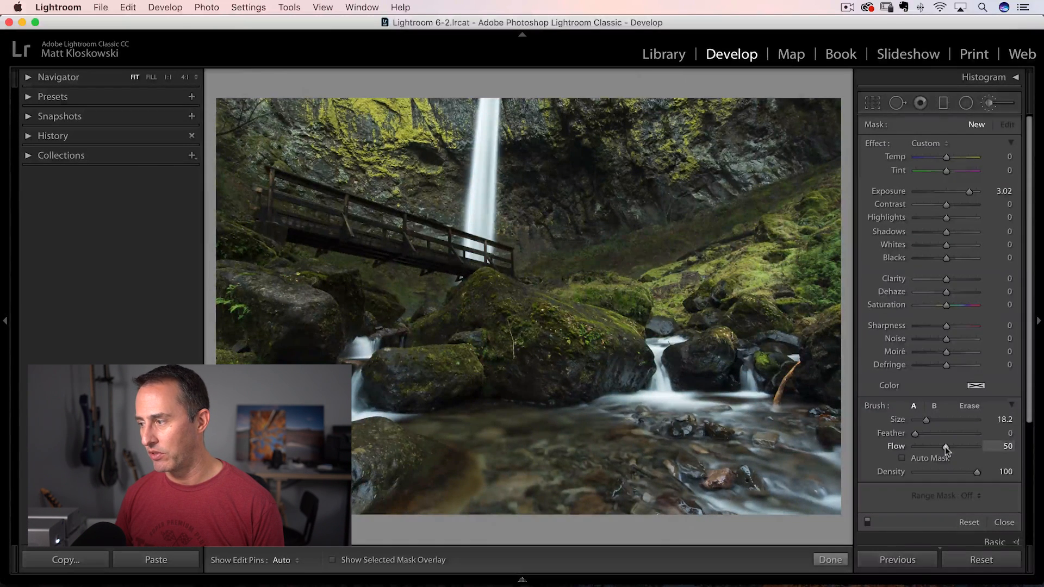
left_click_drag(946, 447, 944, 445)
left_click_drag(592, 289, 787, 208)
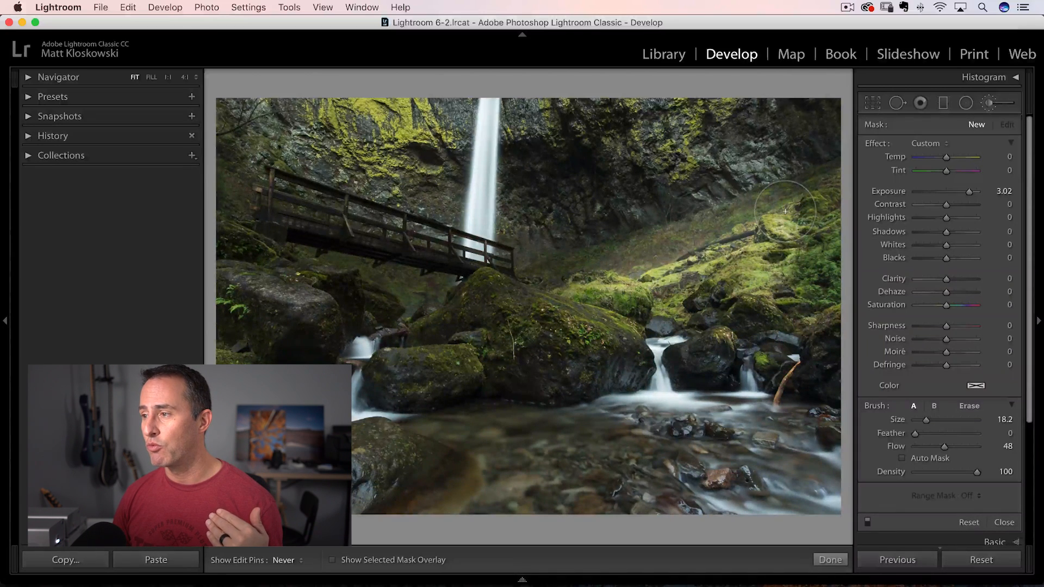
mouse_move(785, 211)
left_mouse_down()
mouse_move(603, 278)
mouse_move(588, 269)
left_mouse_up()
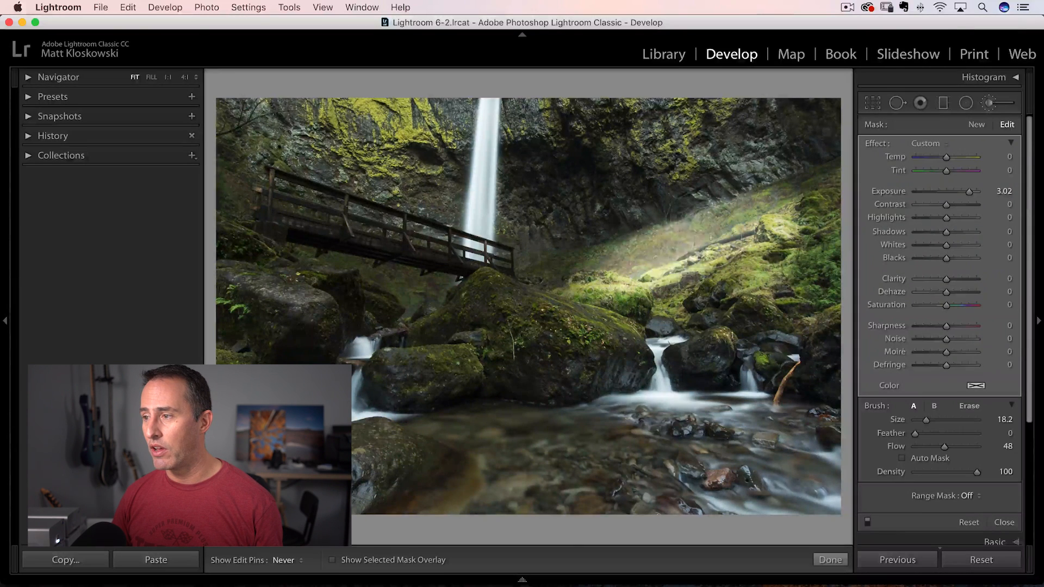
mouse_move(621, 285)
left_mouse_down()
mouse_move(718, 220)
mouse_move(742, 254)
mouse_move(742, 228)
left_mouse_up()
key("h")
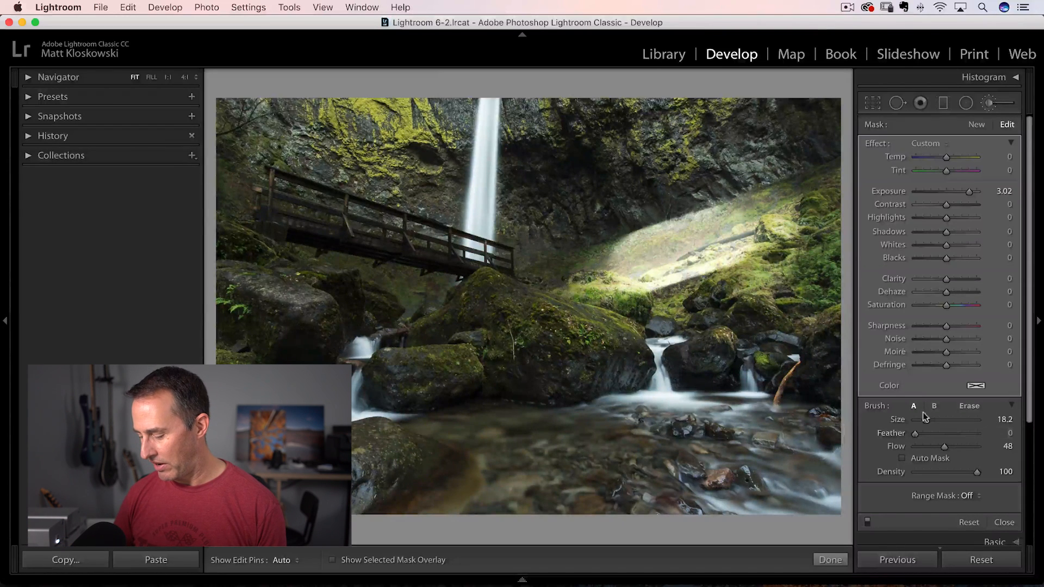
Lower Flow to about 23 and paint a faint brightening stroke on the rock wall with pins hidden.
left_click_drag(944, 447, 928, 448)
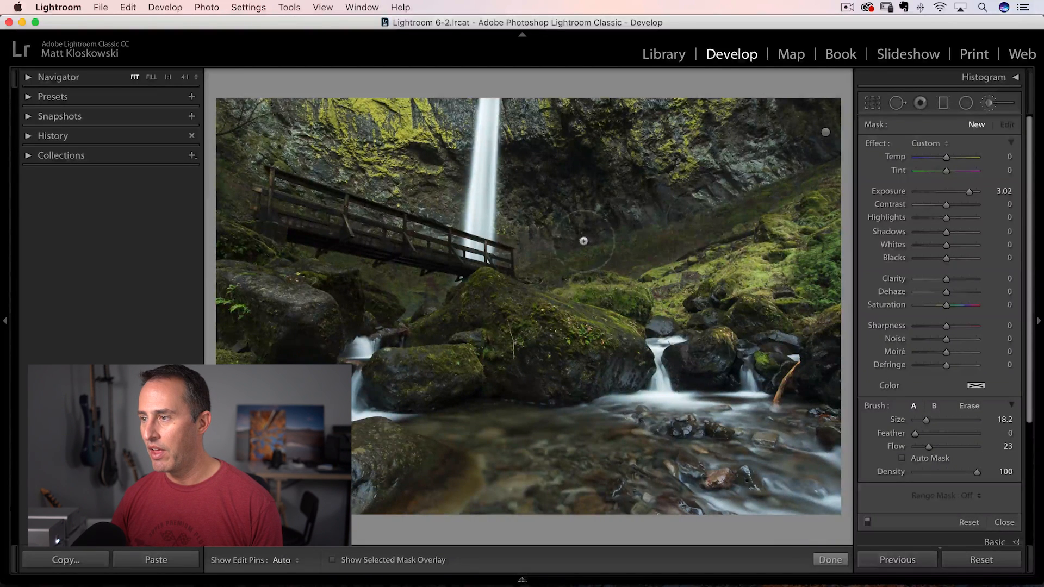
key("h")
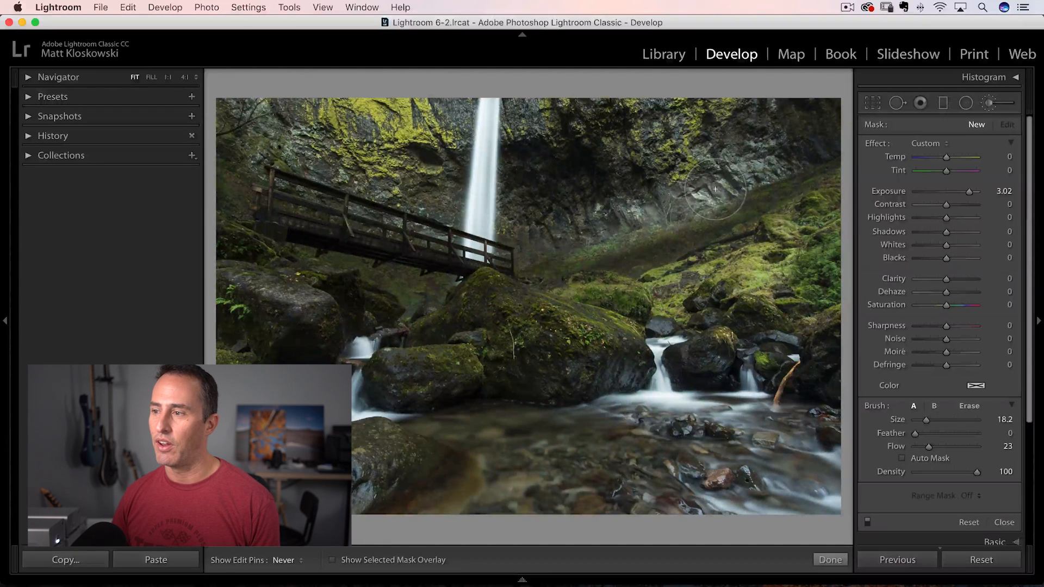
left_click_drag(714, 196, 581, 240)
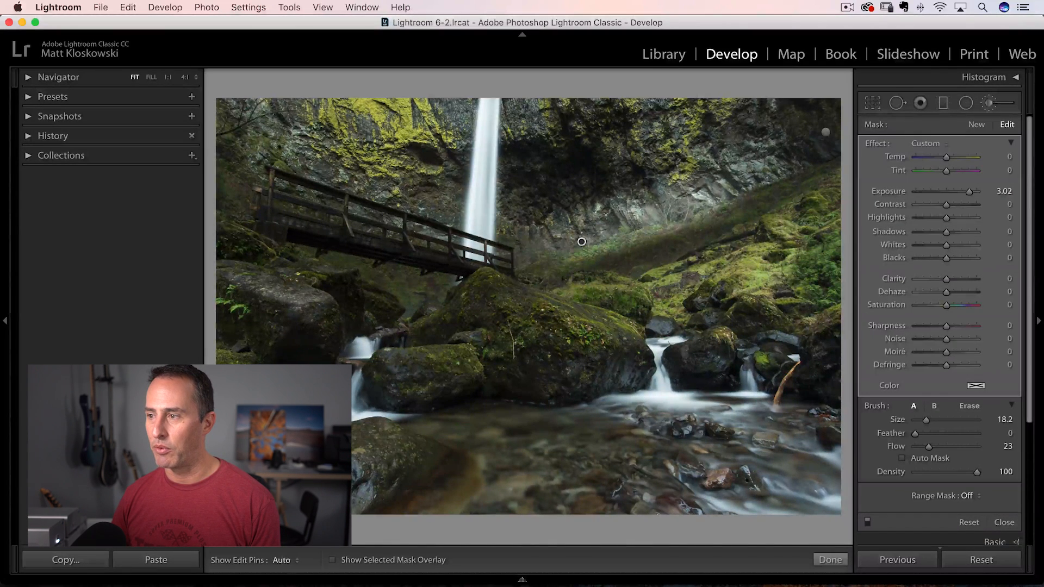
key("h")
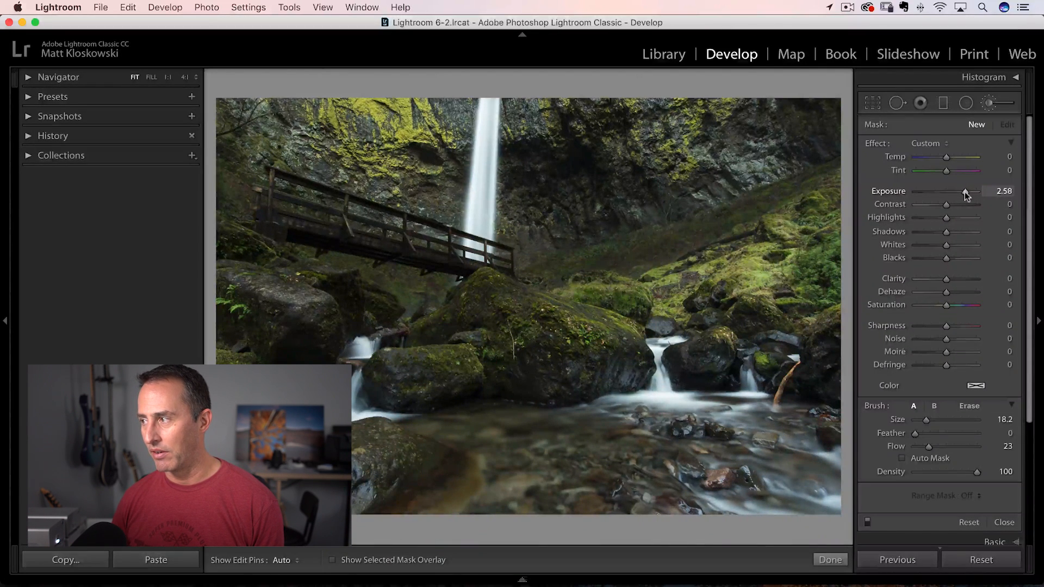
Start a +2.54 exposure mask and brighten the rocks along the stream and the foreground rock.
left_click_drag(965, 191, 964, 192)
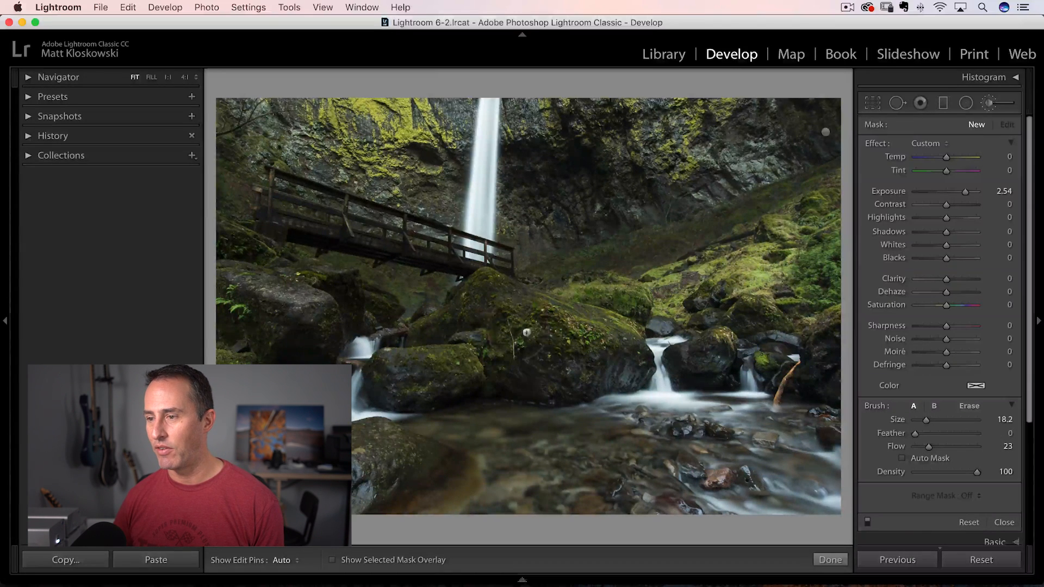
left_click(432, 372)
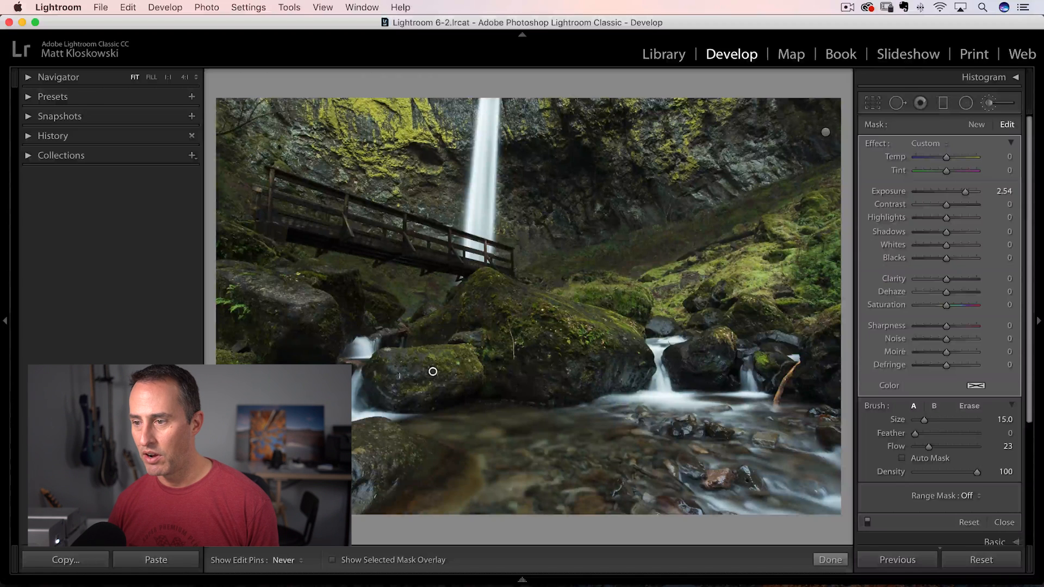
mouse_move(488, 302)
left_mouse_down()
mouse_move(708, 352)
mouse_move(815, 342)
left_mouse_up()
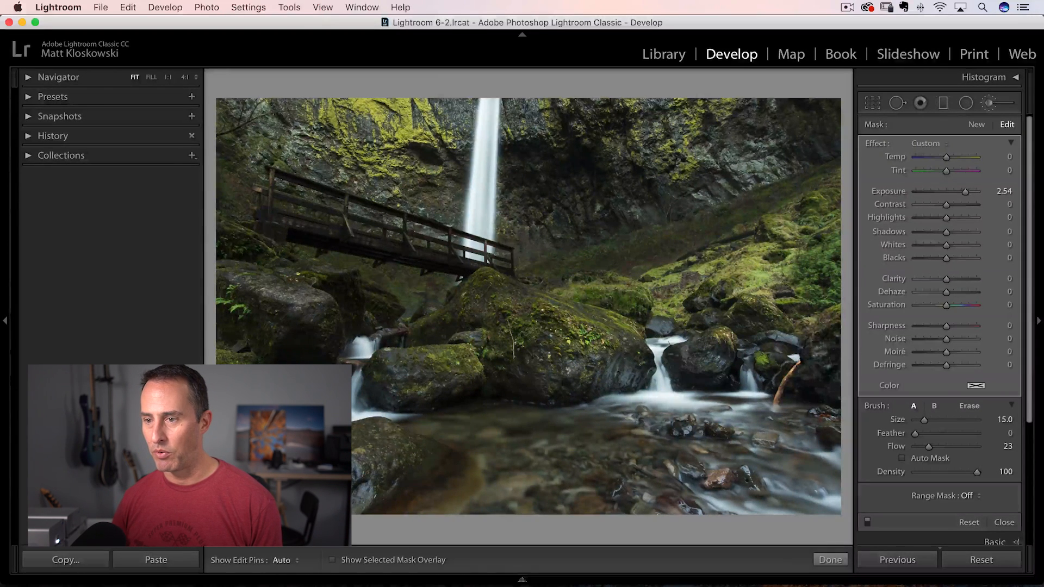
key("h")
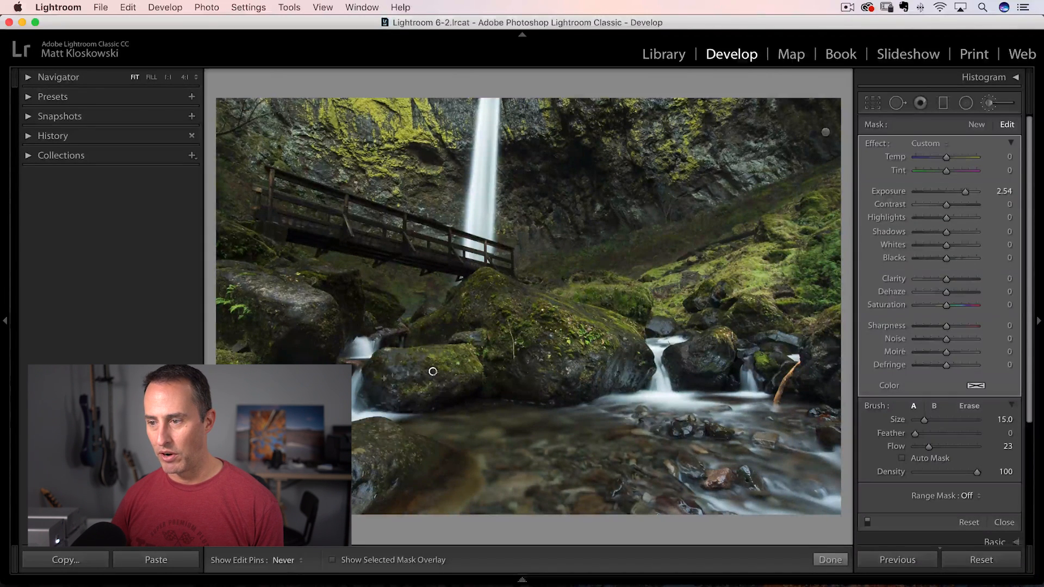
left_click_drag(432, 372, 383, 383)
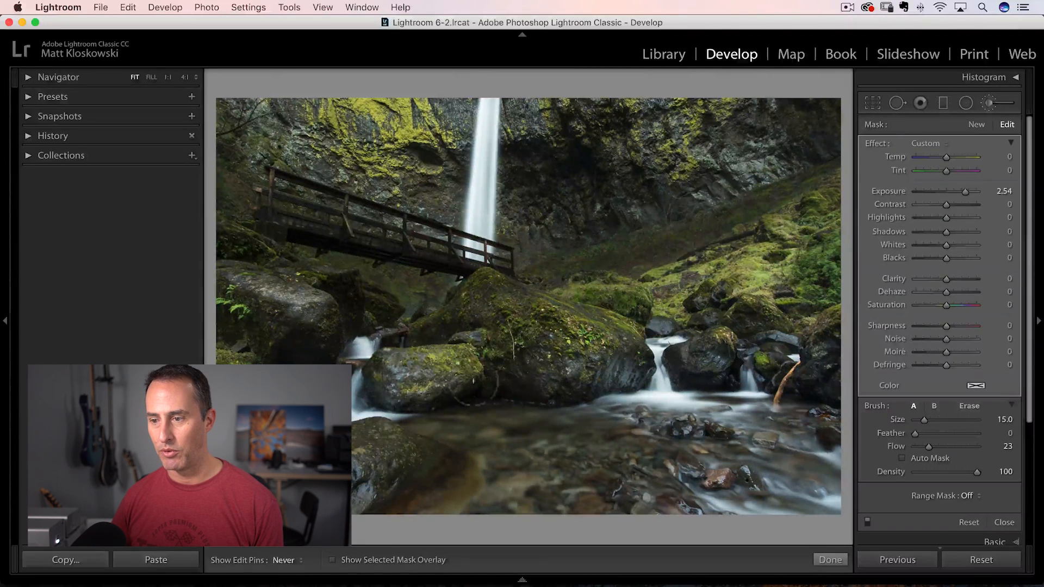
key("h")
left_click_drag(416, 444, 367, 497)
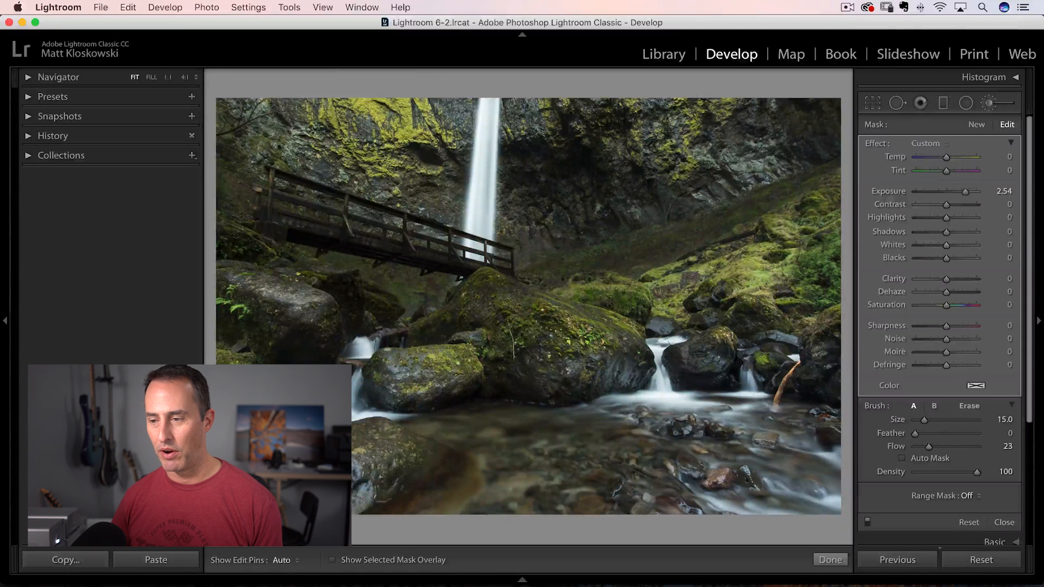
Add low-flow brightening strokes on the foreground rock, left mossy rock and the slope.
key("h")
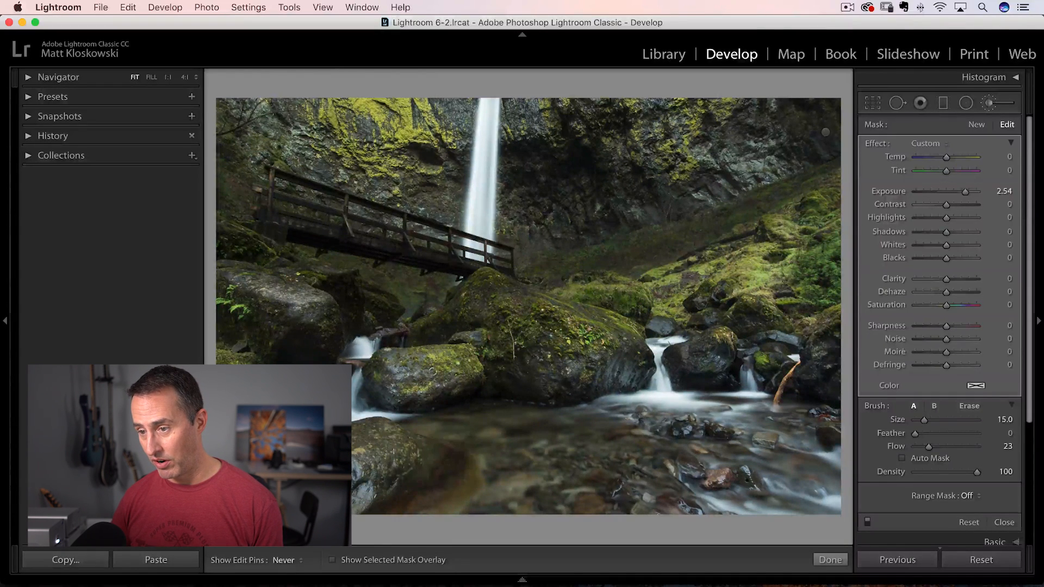
left_click_drag(424, 457, 367, 490)
key("h")
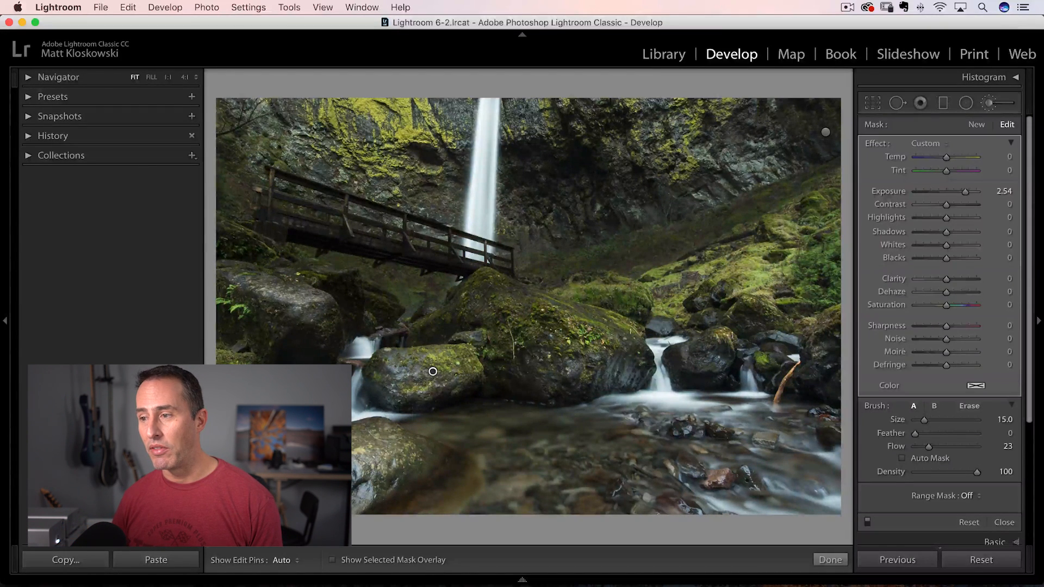
key("h")
key("h")
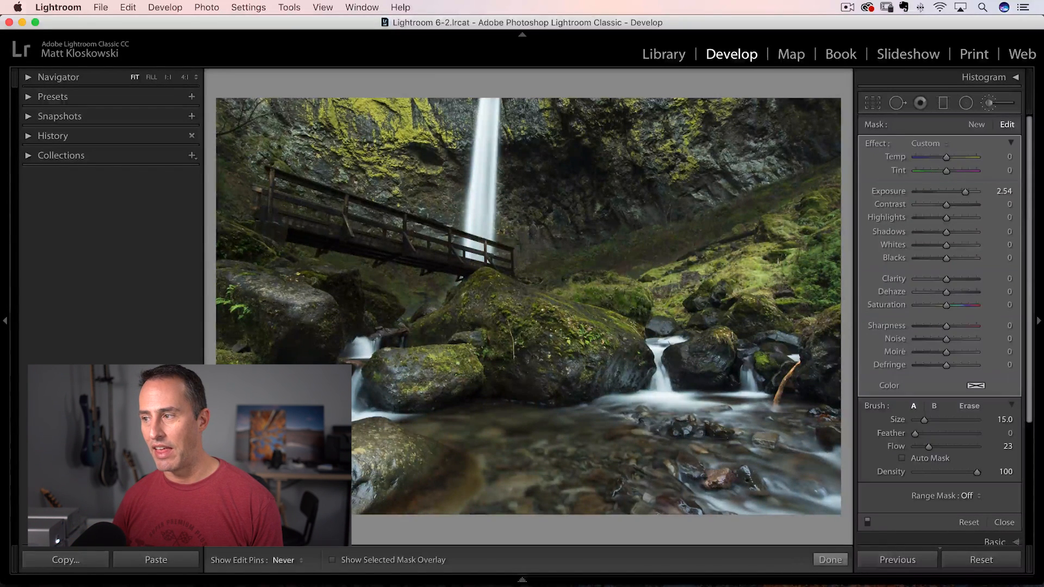
key("h")
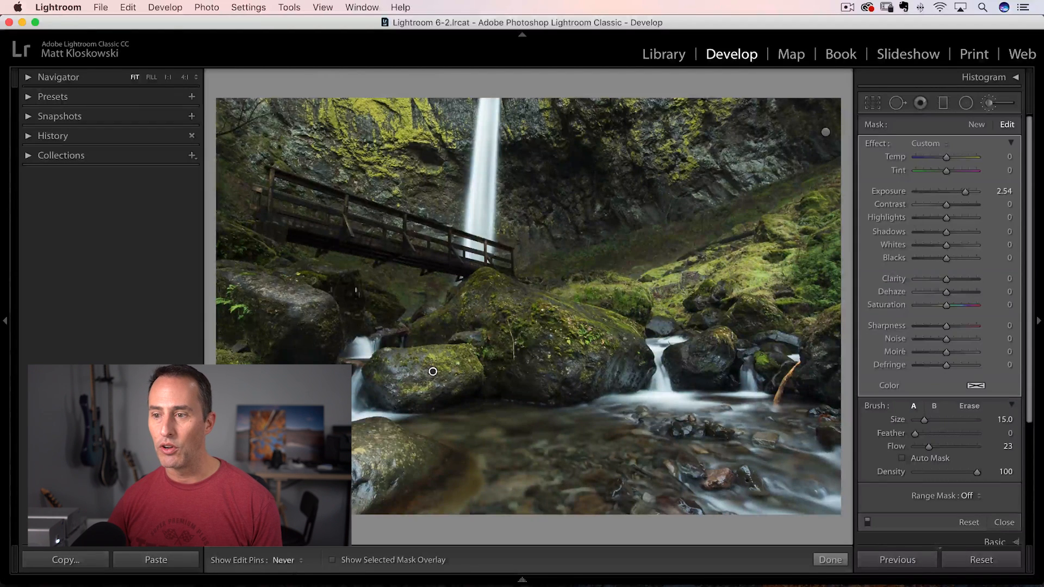
left_click_drag(434, 371, 310, 332)
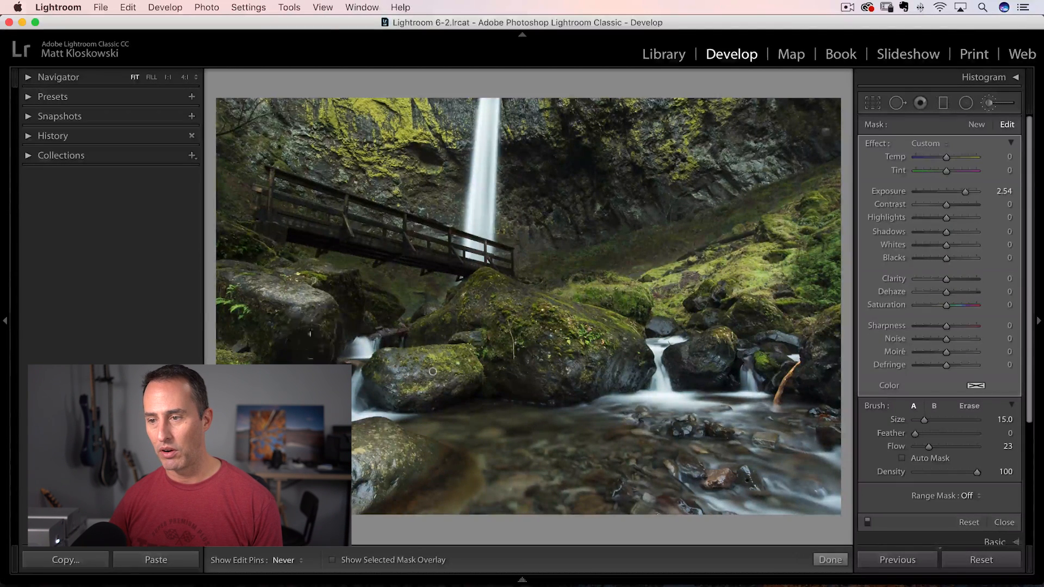
key("h")
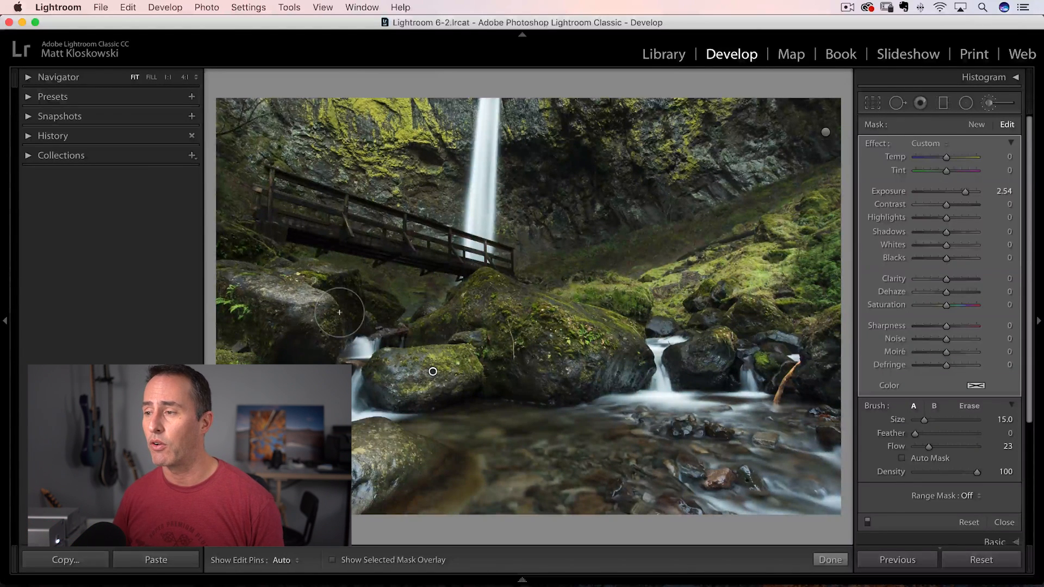
left_click_drag(579, 278, 799, 196)
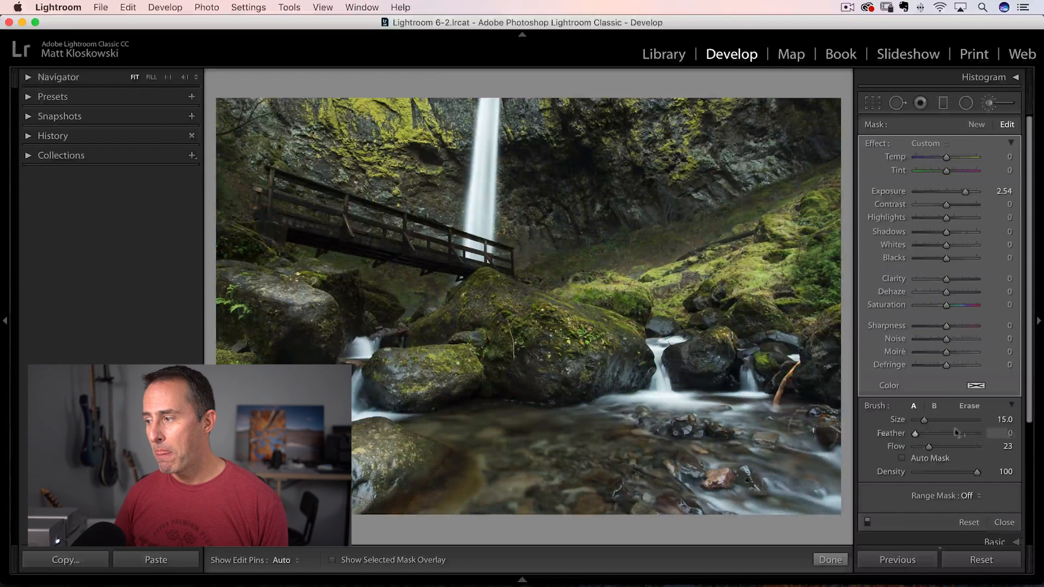
Set brush Flow to 100 and raise the brush Exposure to about +3.0.
left_click_drag(930, 446, 977, 446)
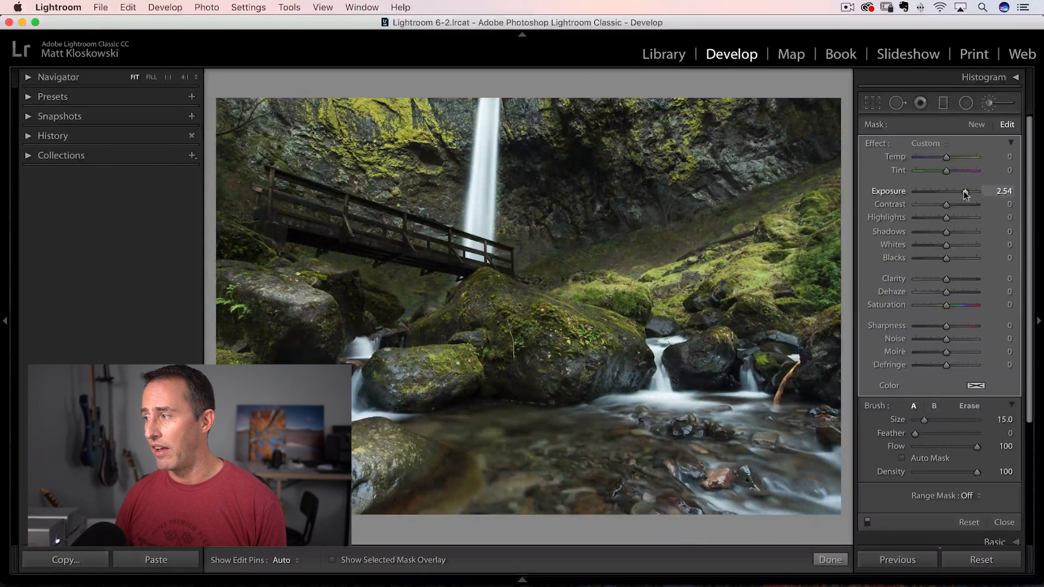
left_click_drag(962, 192, 968, 190)
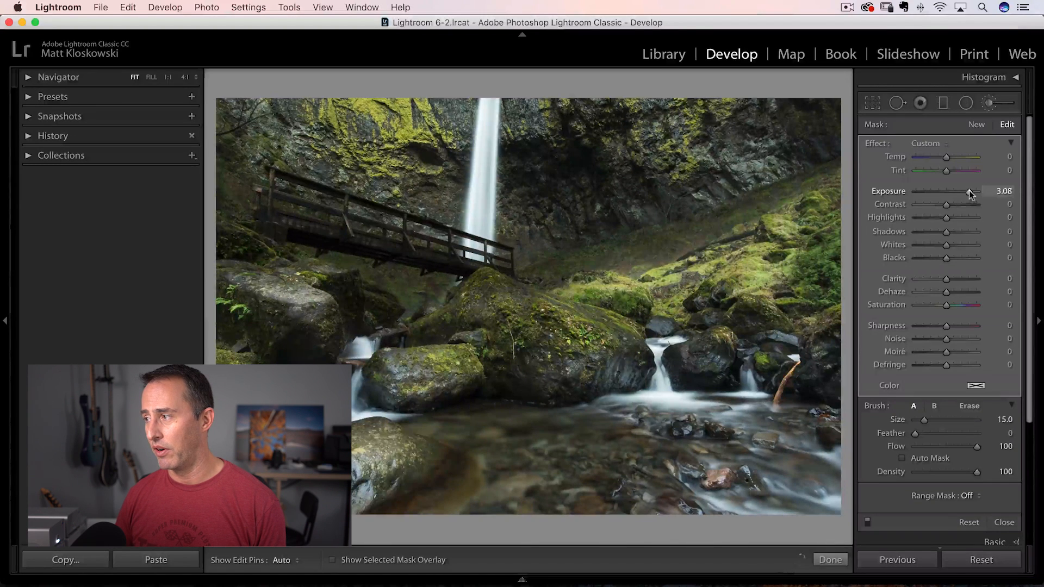
left_click_drag(968, 189, 967, 191)
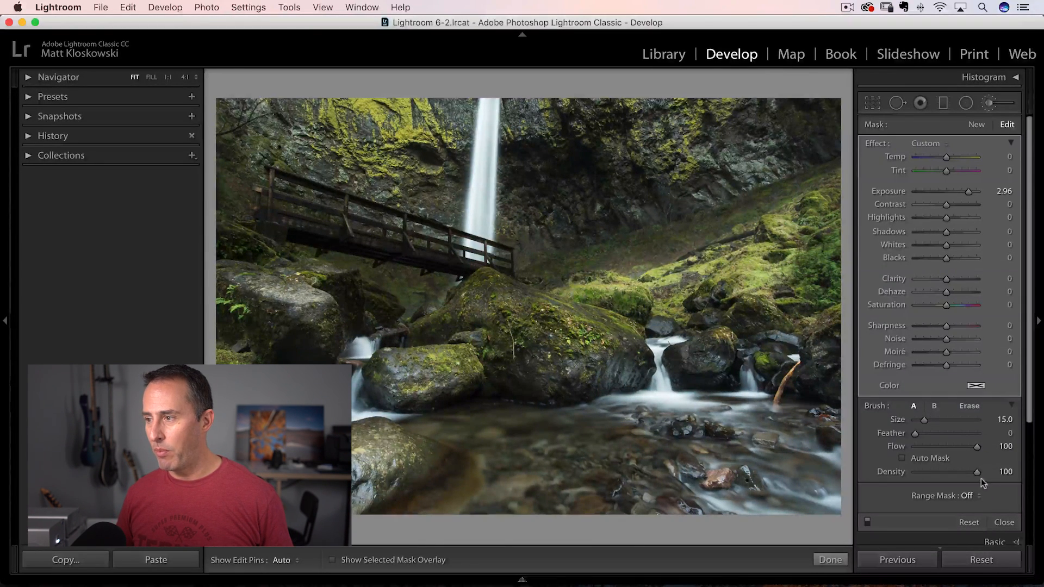
left_click_drag(968, 193, 969, 191)
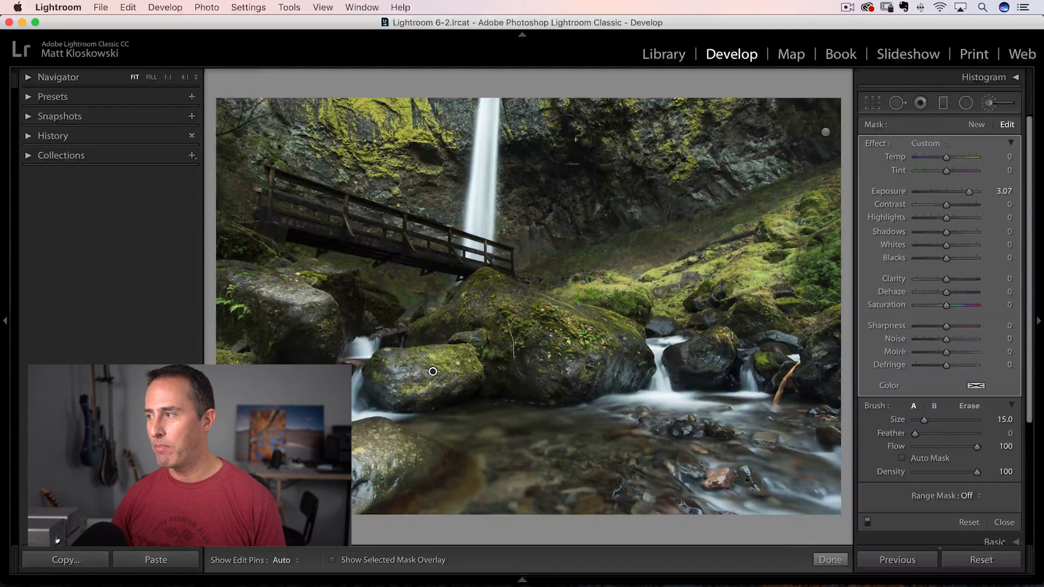
Paint a new bright stroke across the upper cliff face, then undo it.
left_click(976, 125)
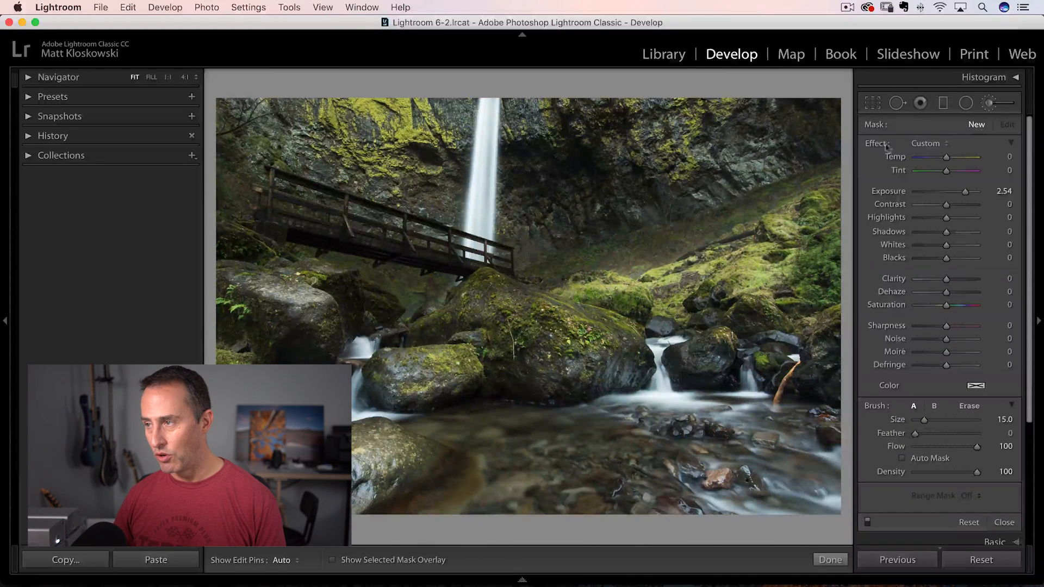
left_click_drag(563, 149, 779, 135)
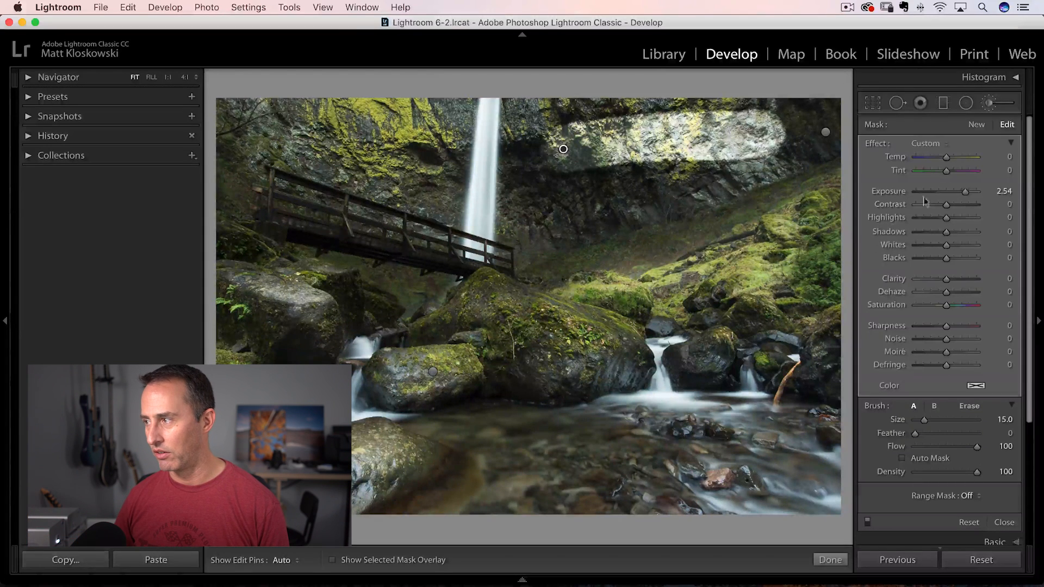
left_click_drag(968, 192, 970, 193)
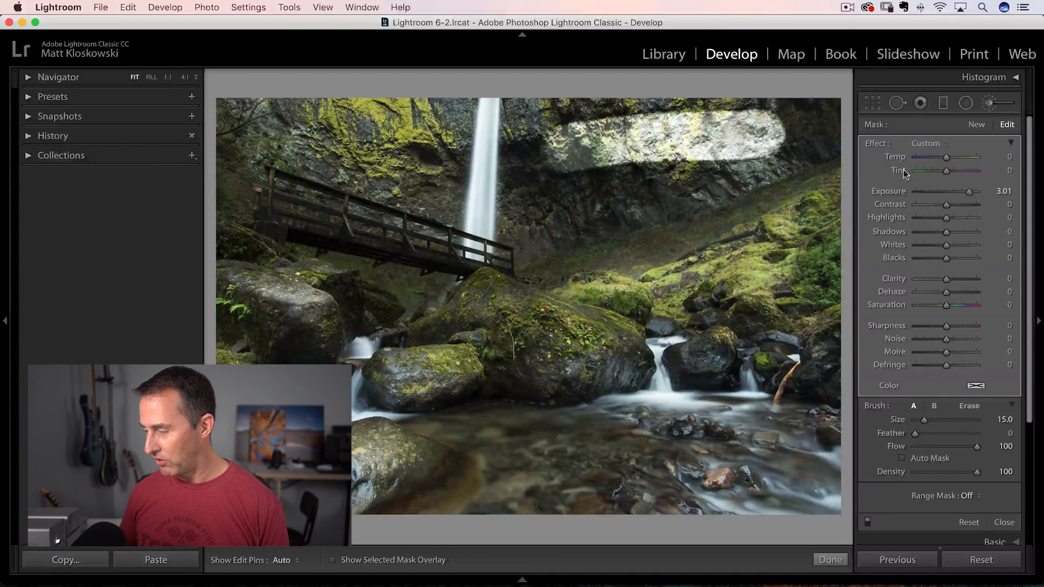
key("ctrl+z")
At Density 49, paint a subtler brightening stroke across the top cliff and hide the pins.
left_click_drag(967, 192, 971, 193)
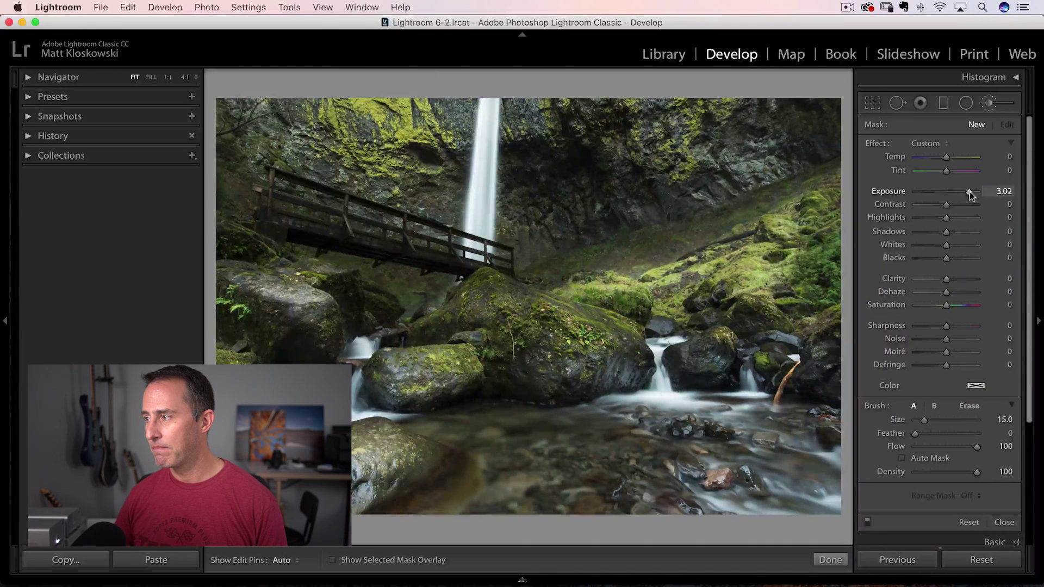
left_click(942, 472)
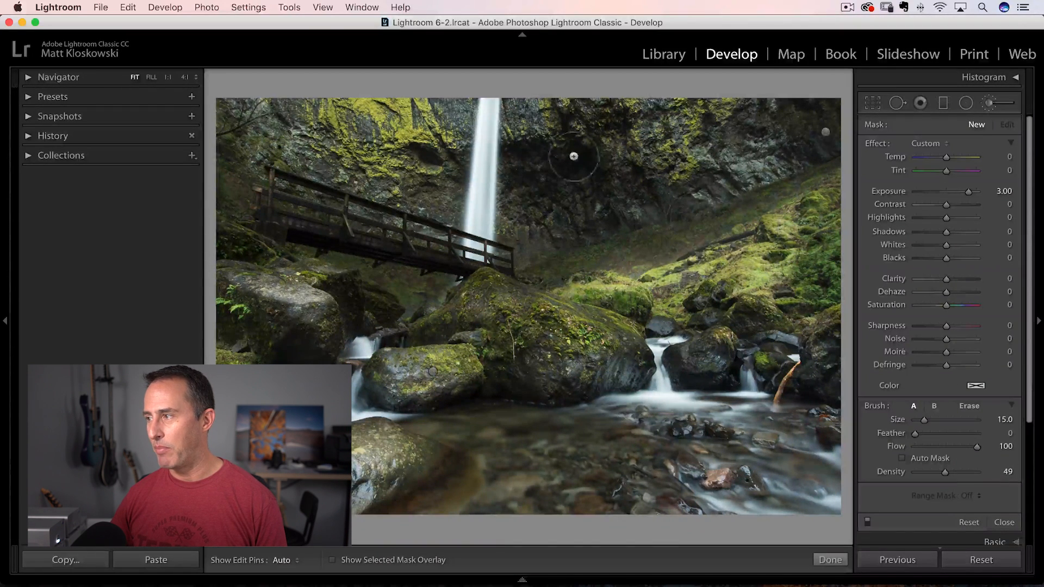
left_click_drag(573, 156, 807, 130)
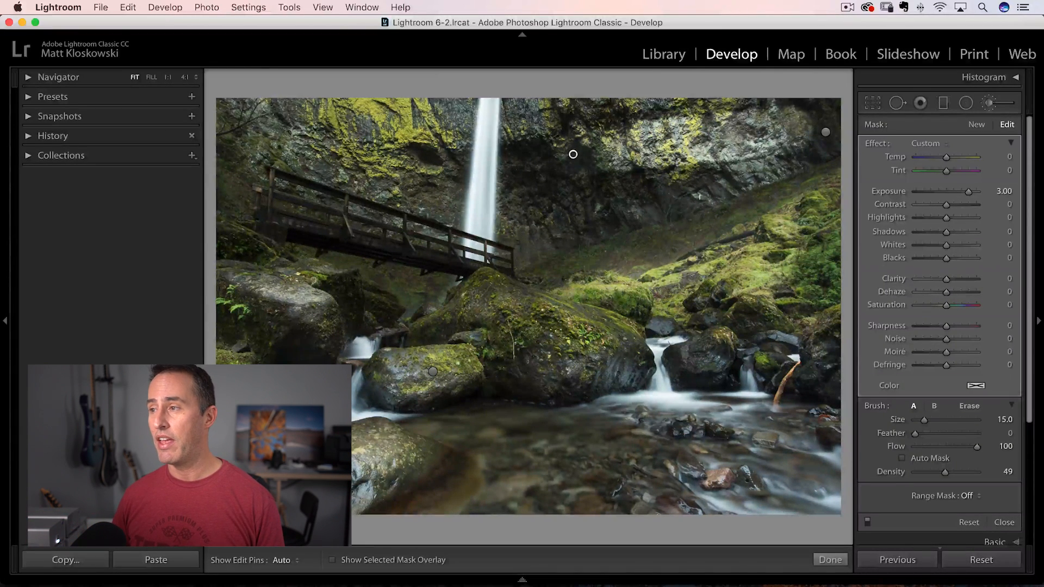
key("h")
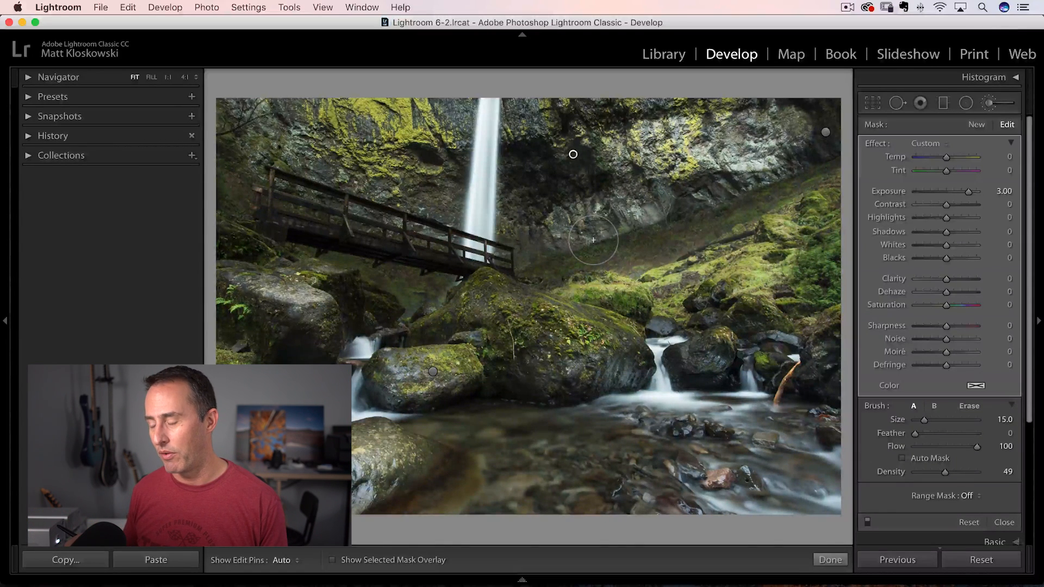
left_click(593, 239)
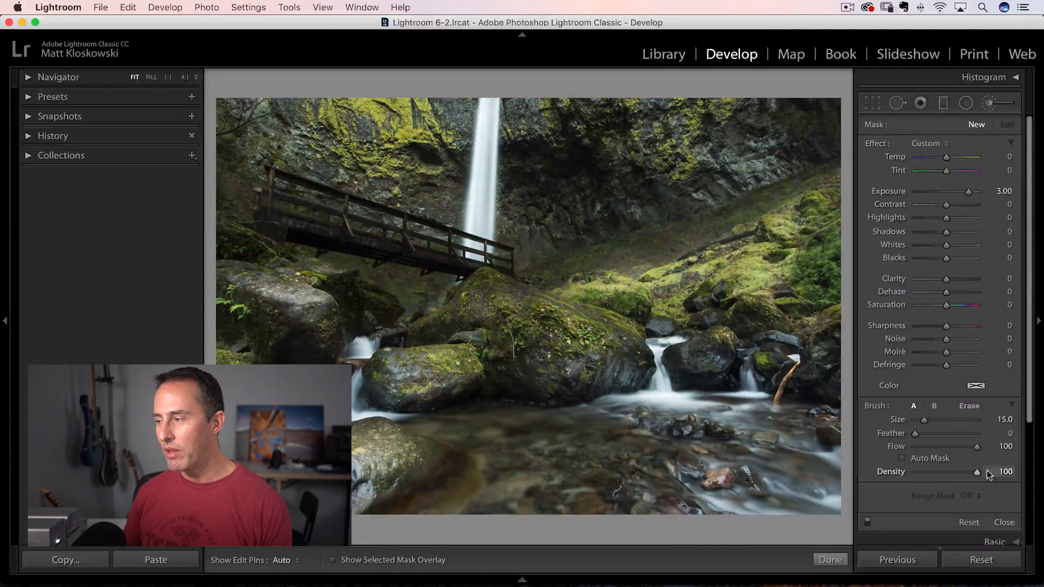
Reset Density to 100, lower Exposure to +1.03, and brush brightening over the rocks with pins hidden.
left_click_drag(976, 472, 946, 477)
double_click(946, 475)
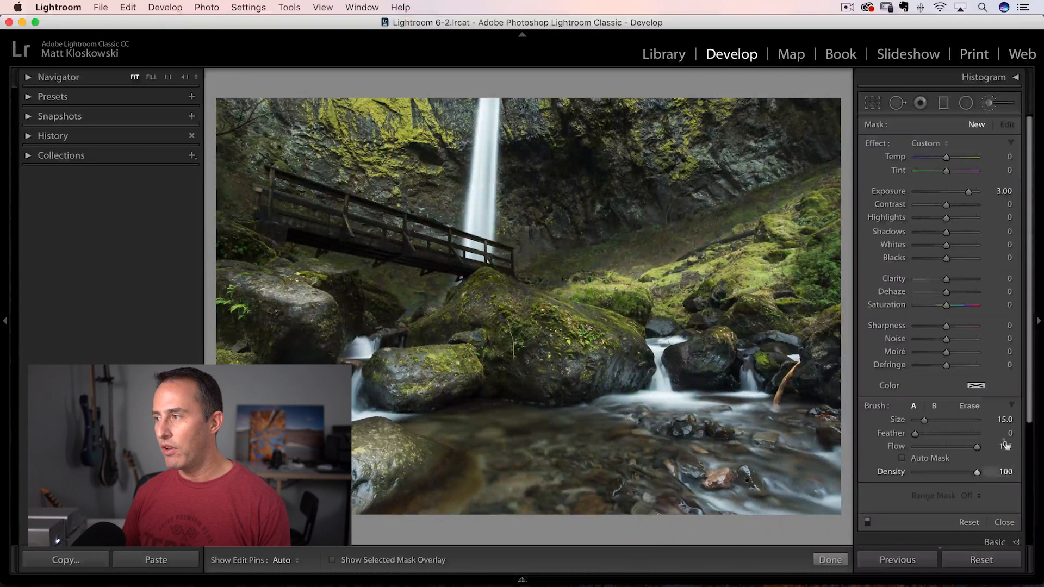
left_click_drag(968, 193, 956, 196)
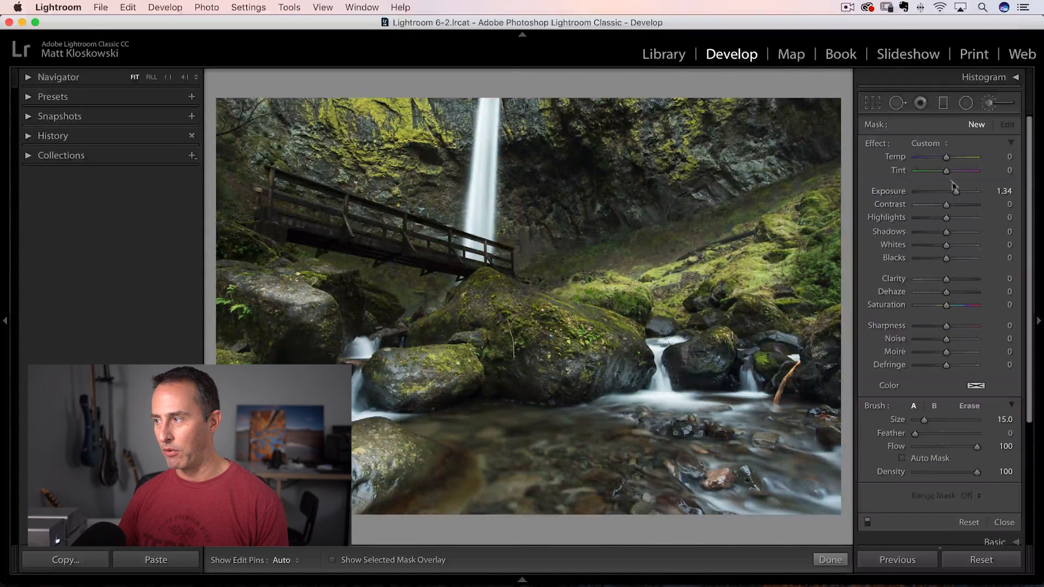
left_click_drag(955, 191, 952, 191)
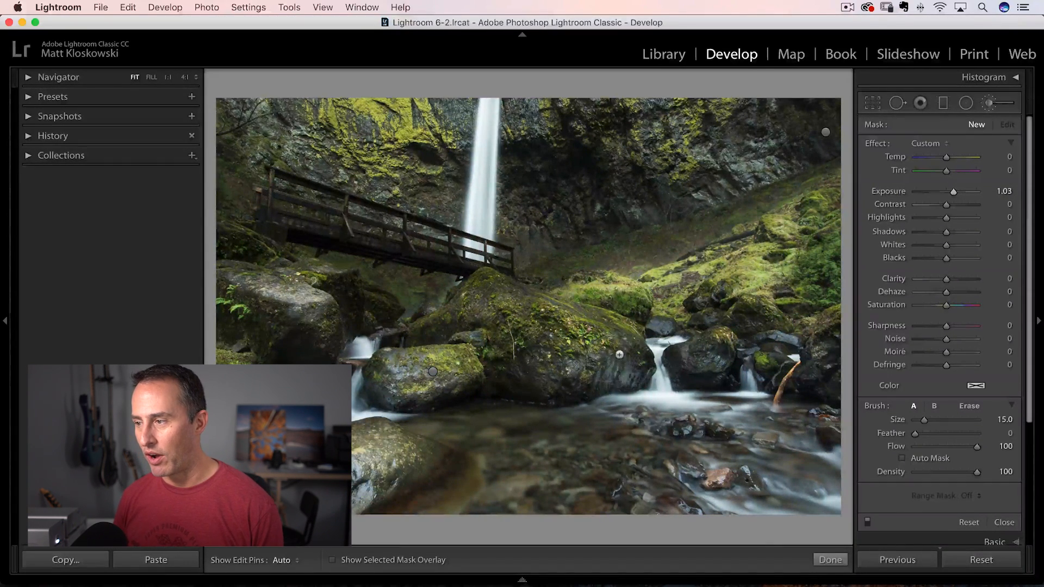
key("h")
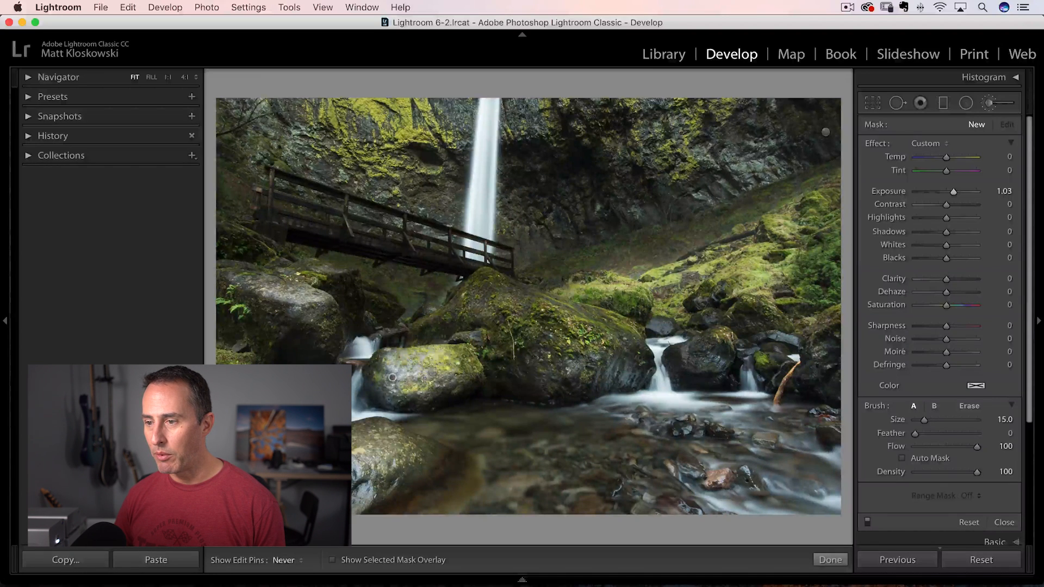
mouse_move(392, 375)
left_mouse_down()
mouse_move(580, 338)
mouse_move(636, 351)
left_mouse_up()
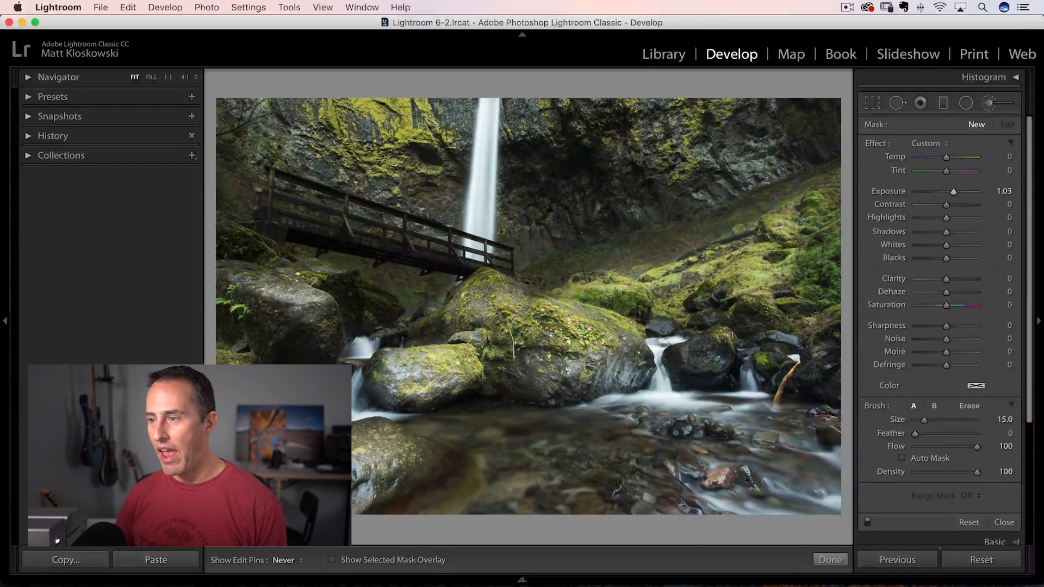
Show the adjustment pins again so the brush stroke can be edited.
key("h")
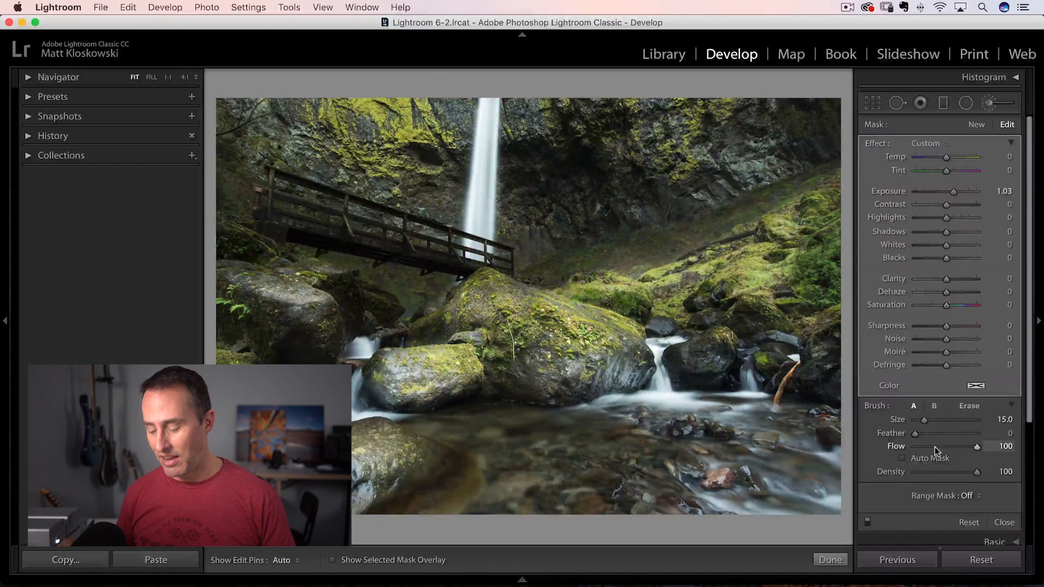
Start a new brush at Density 50 and brighten the mid-image rocks and those near the bridge.
key("Delete")
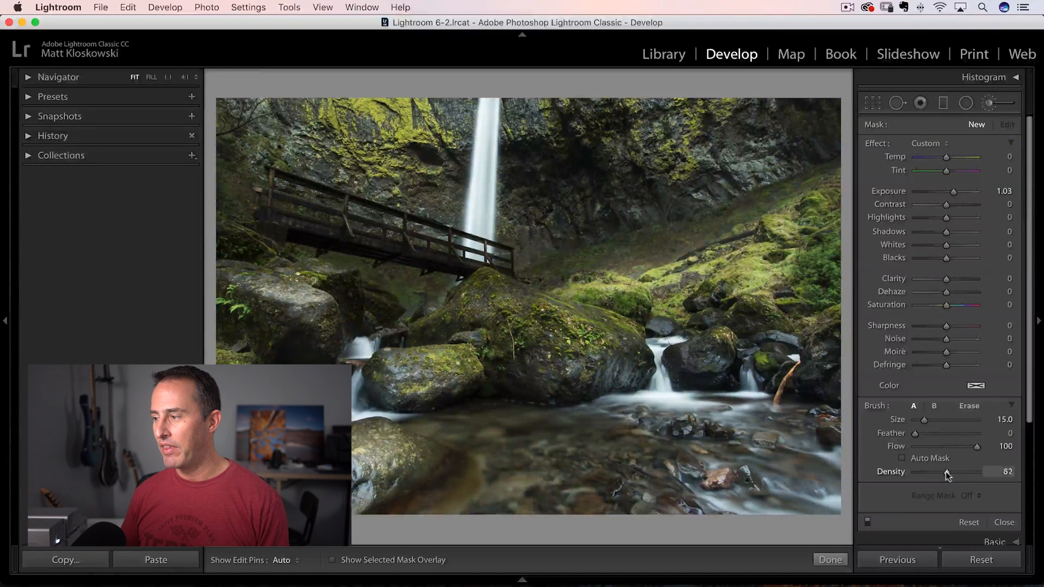
left_click_drag(946, 474, 944, 474)
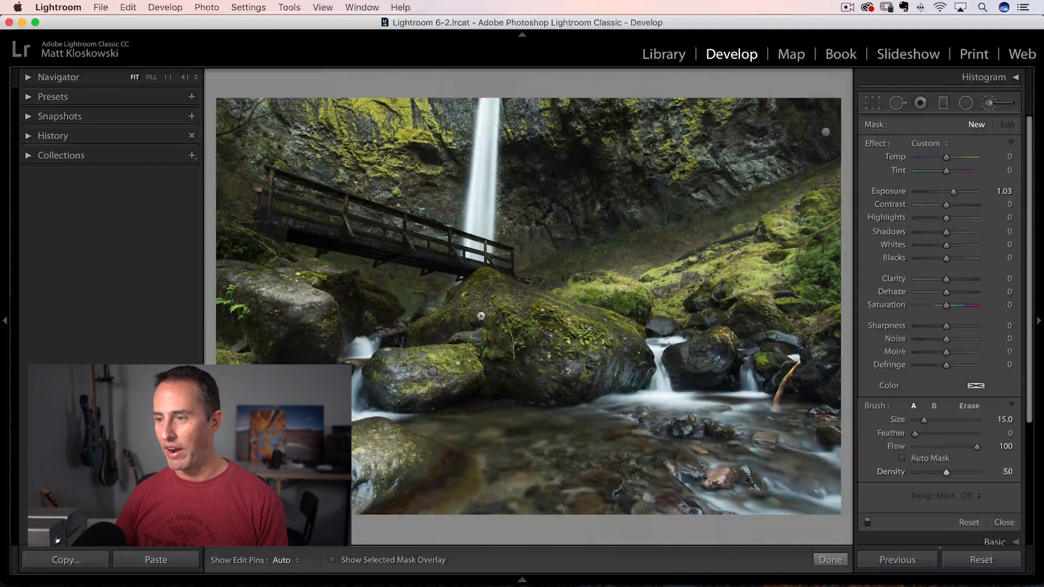
left_click_drag(457, 323, 521, 367)
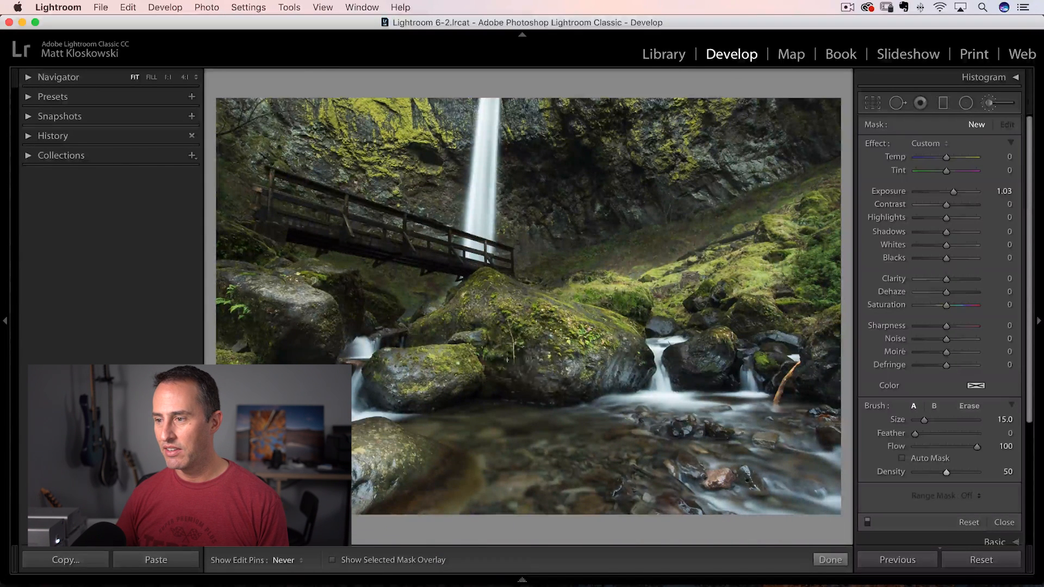
left_click_drag(465, 375, 392, 375)
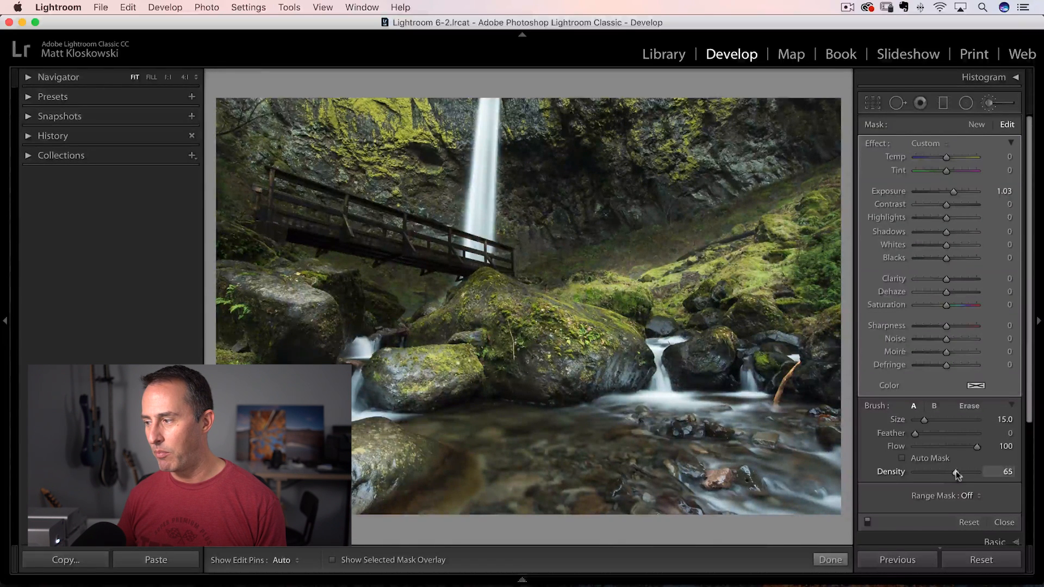
key("h")
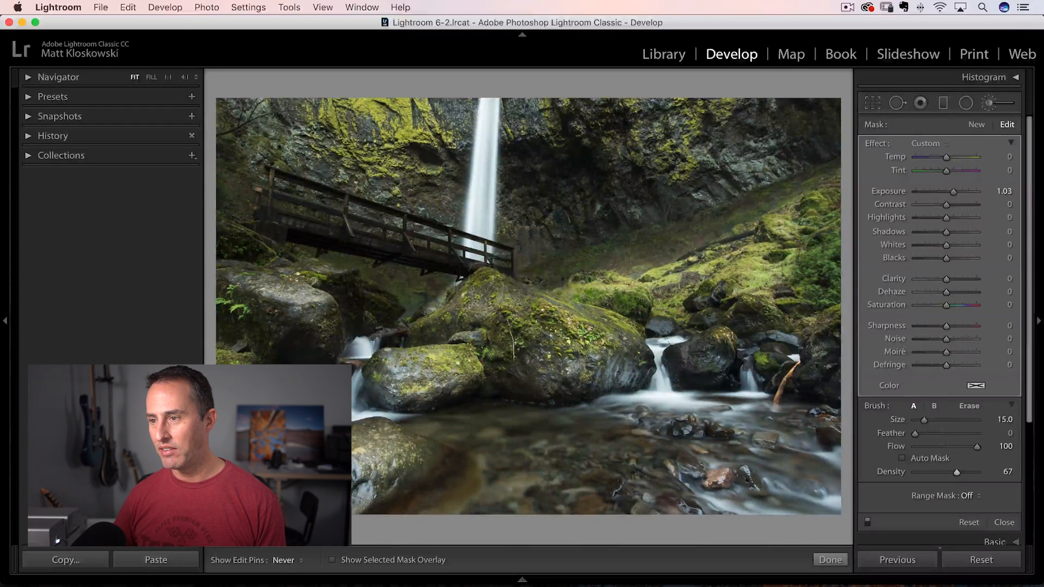
left_click_drag(457, 286, 611, 343)
key("h")
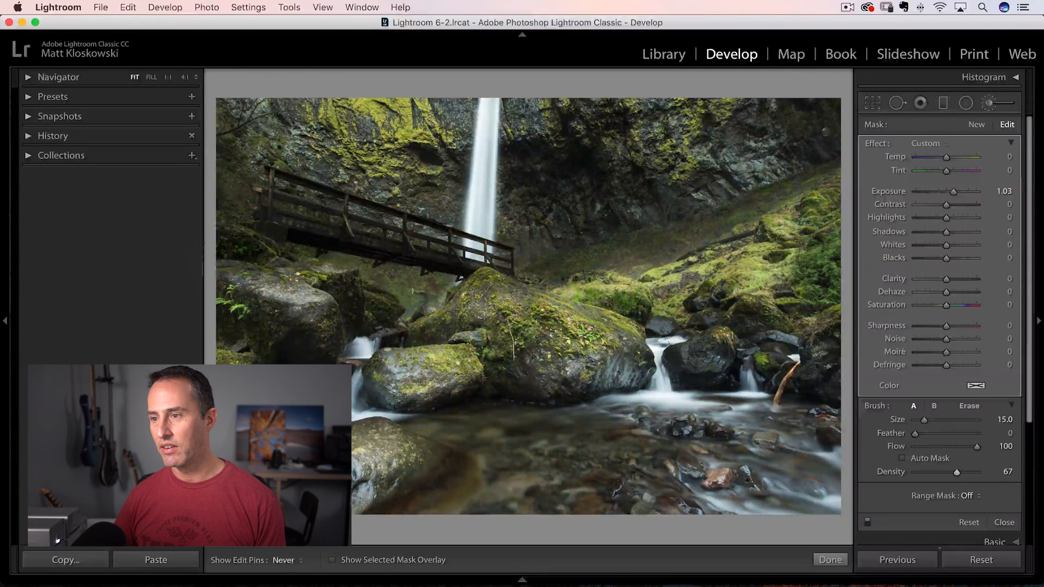
key("h")
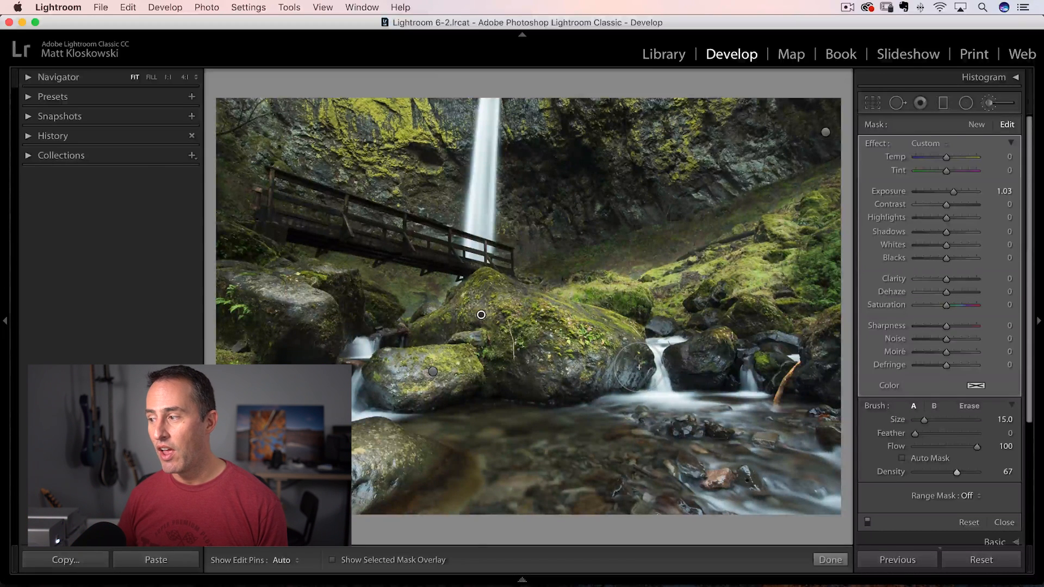
Raise Density to 82 and brighten the rock at the left edge.
left_click_drag(959, 472, 967, 471)
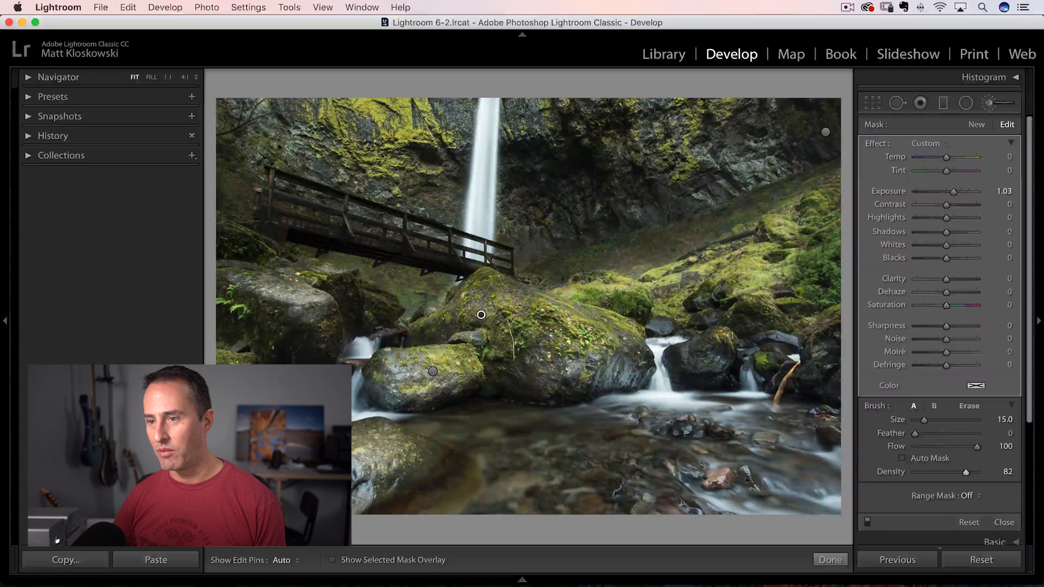
key("h")
left_click_drag(285, 356, 236, 351)
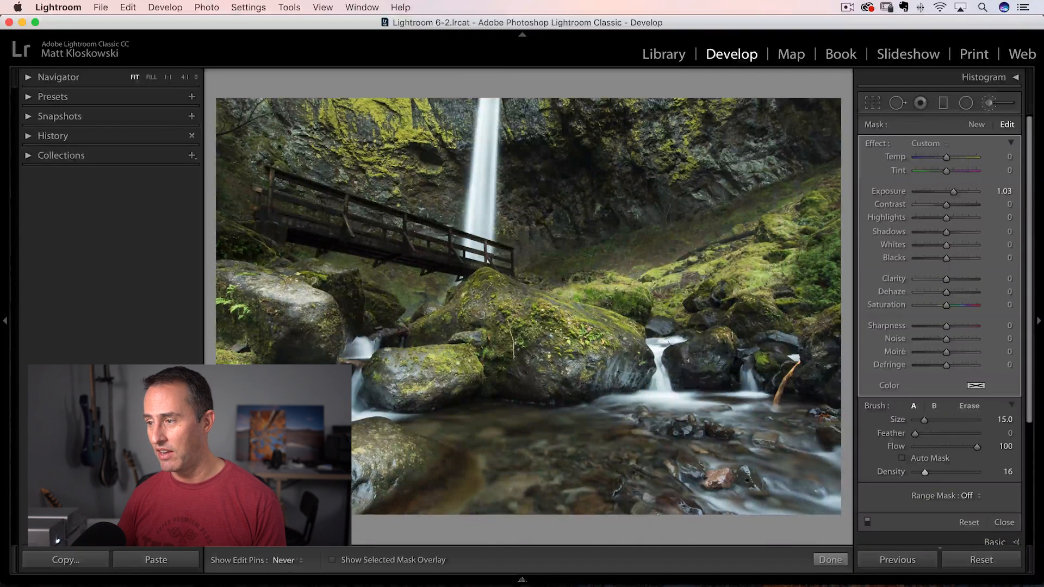
key("h")
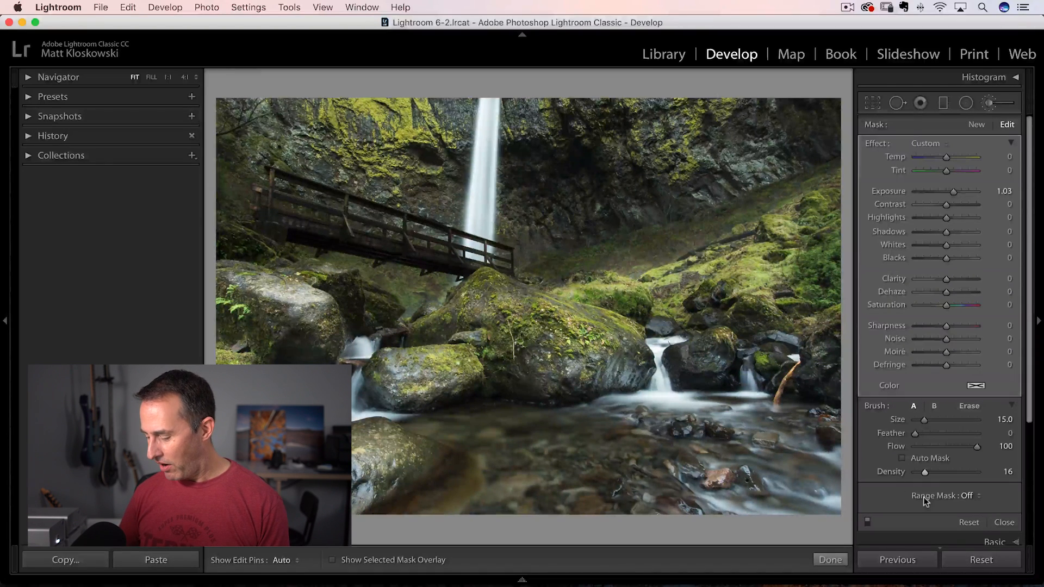
With a new brush at Exposure +1.17, brighten the mossy rocks left, centre and right across the middle.
key("Return")
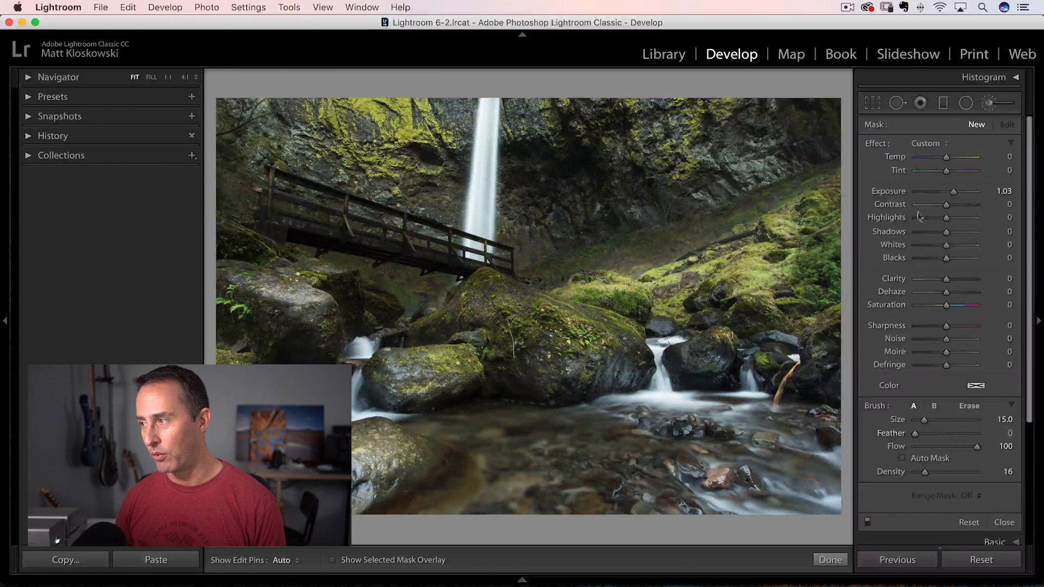
left_click_drag(957, 192, 954, 191)
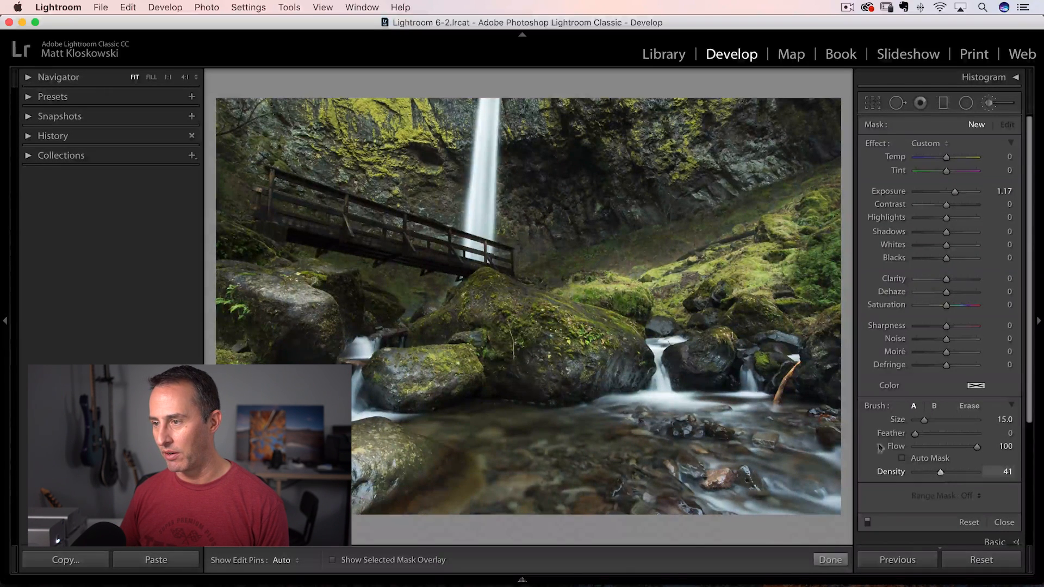
left_click_drag(456, 311, 644, 359)
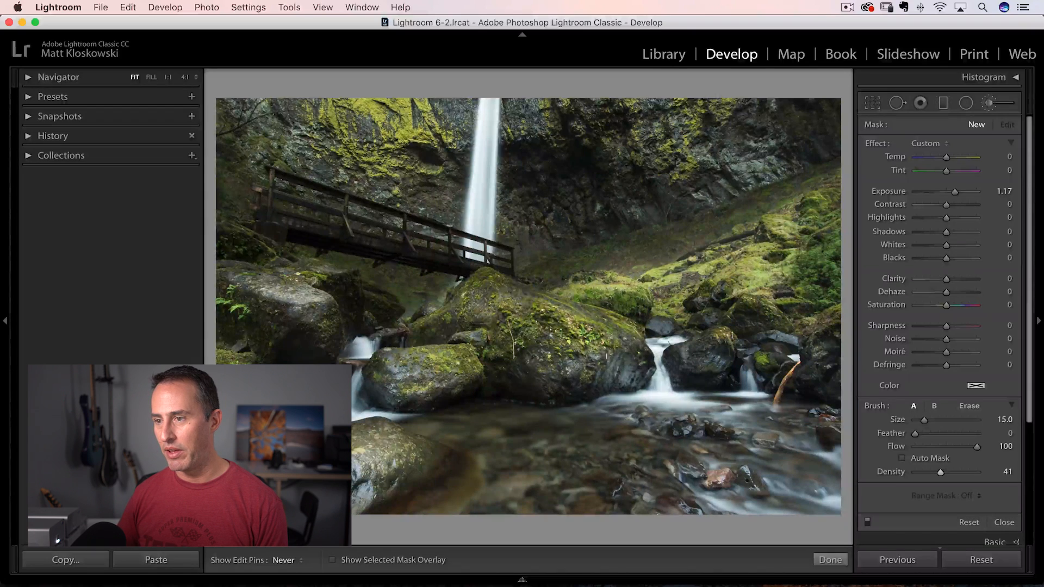
mouse_move(457, 281)
left_mouse_down()
mouse_move(237, 273)
mouse_move(310, 311)
mouse_move(286, 326)
left_mouse_up()
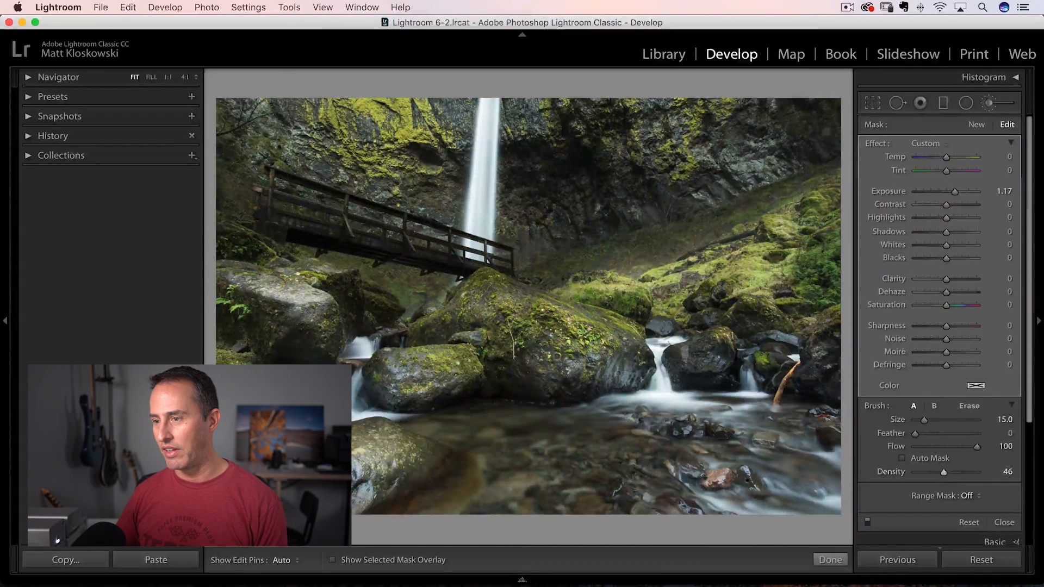
left_click_drag(555, 357, 392, 383)
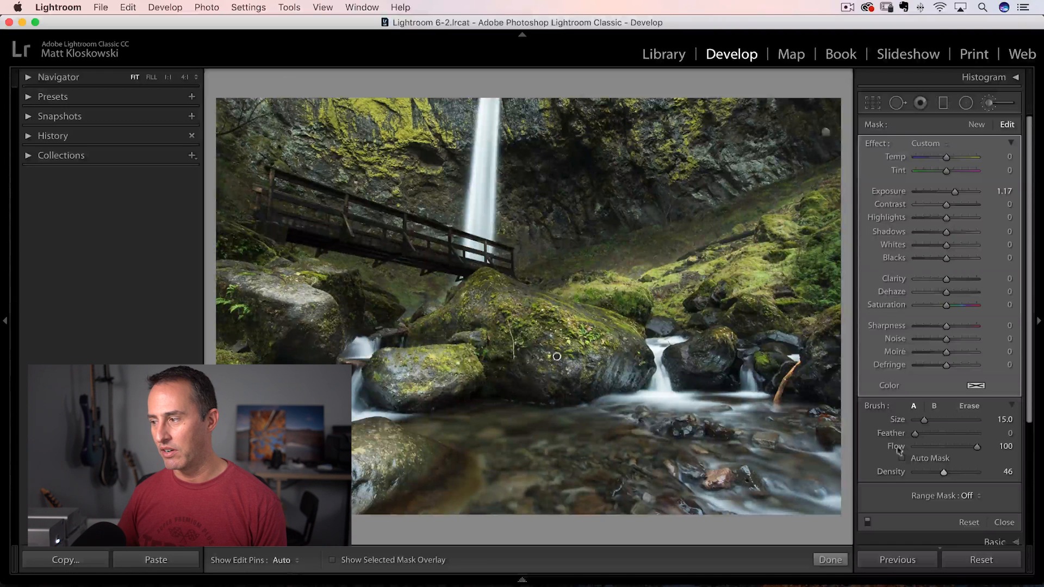
left_click_drag(688, 359, 816, 342)
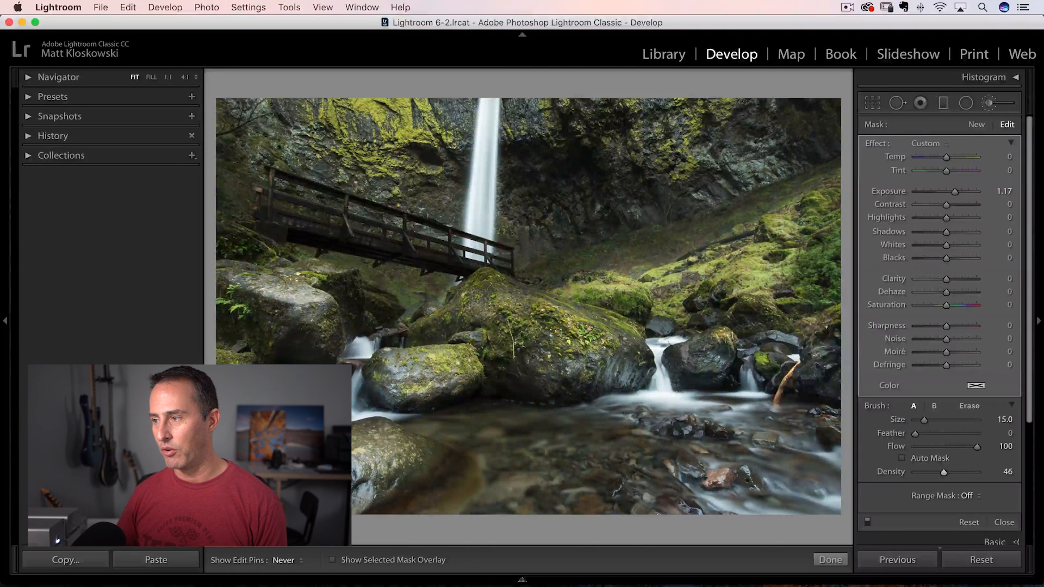
Start a separate darkening brush with negative exposure, paint the lower-left water, then undo the strokes.
left_click(976, 124)
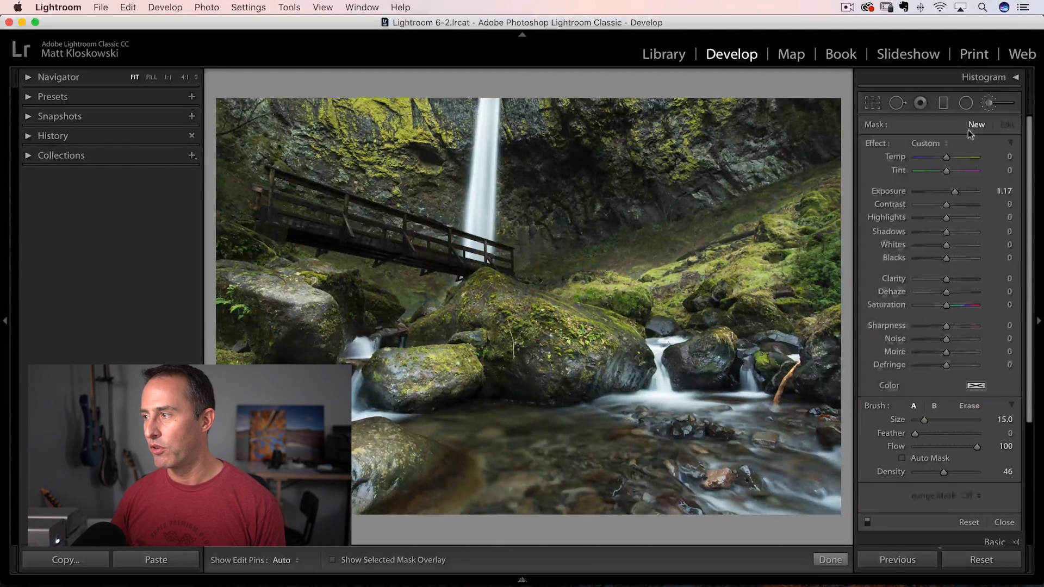
left_click_drag(951, 192, 936, 191)
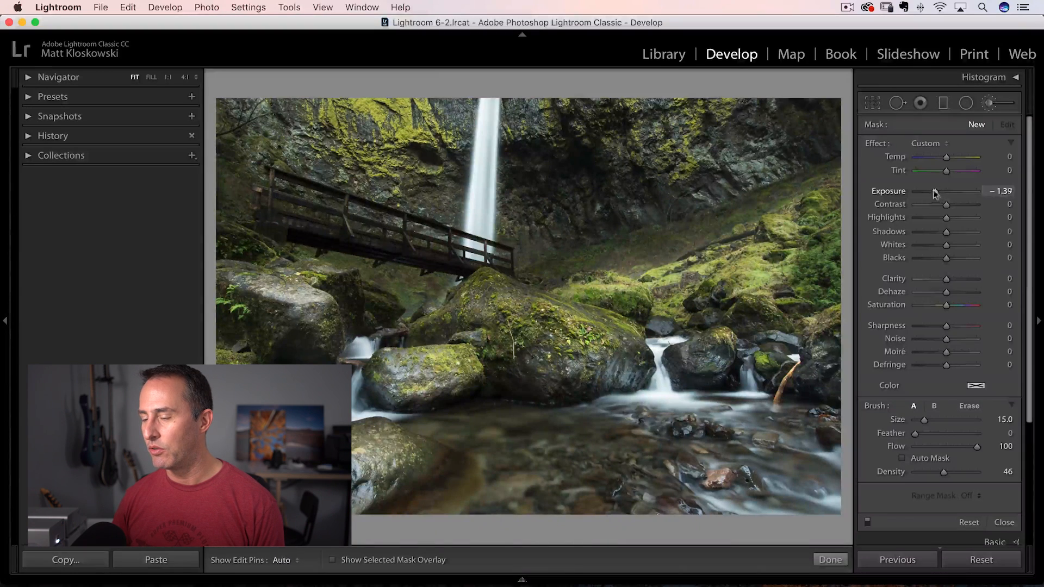
left_click_drag(424, 489, 481, 408)
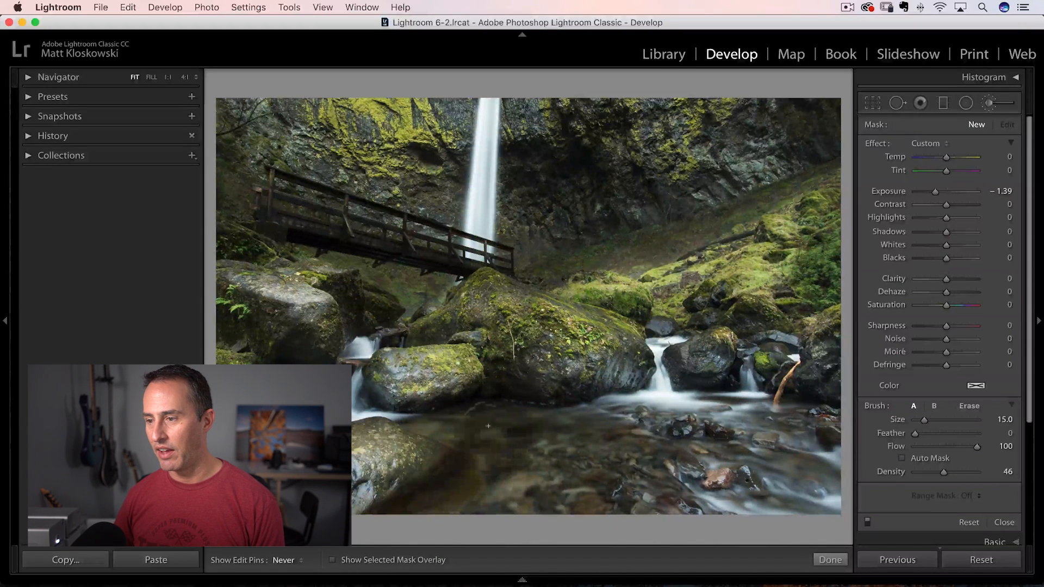
key("super+z")
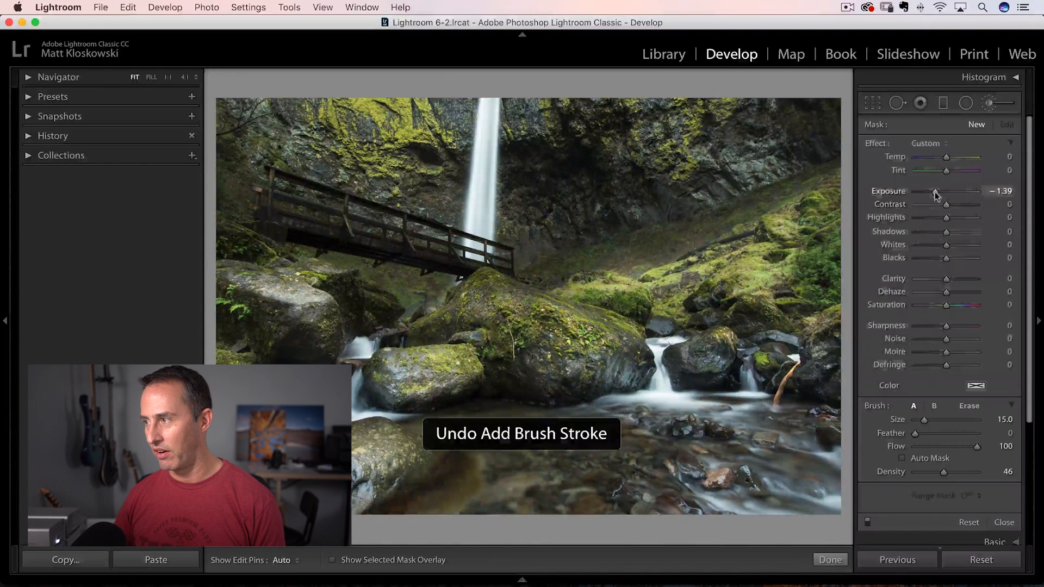
key("super+z")
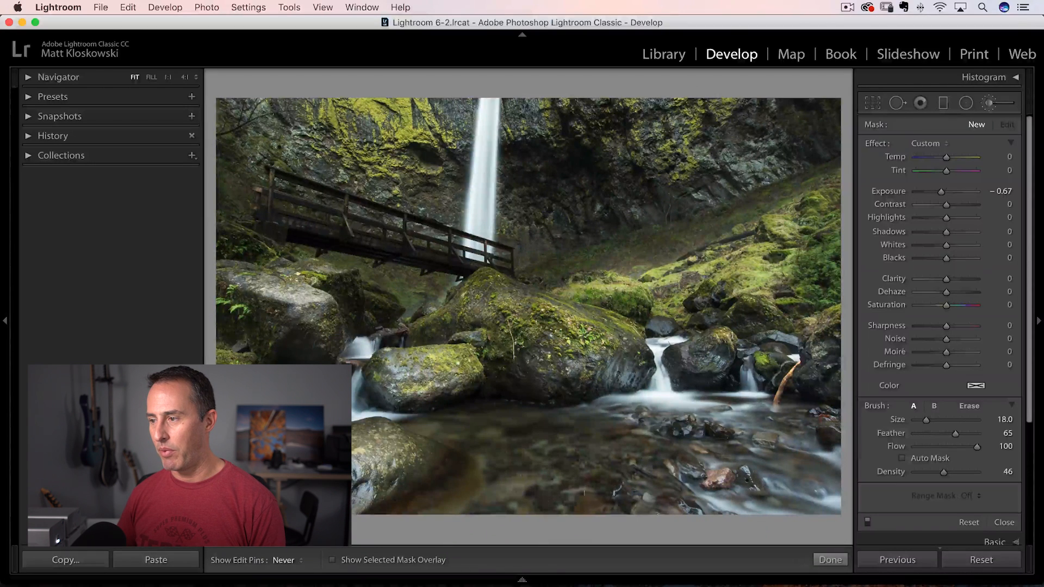
Repaint darkening at -0.67 exposure around the lower and central rocks.
left_click_drag(587, 485, 826, 480)
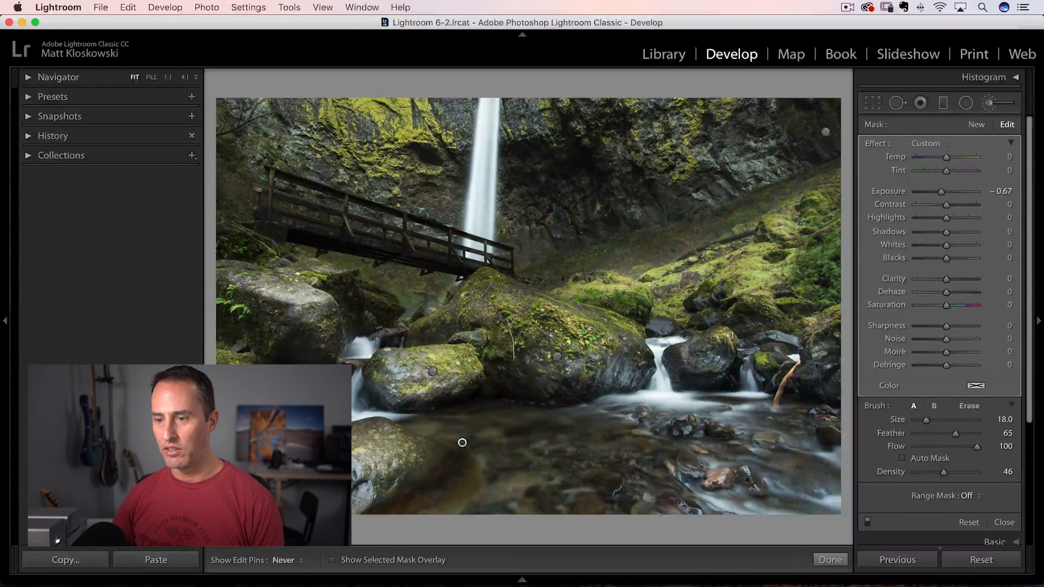
left_click_drag(432, 429, 465, 445)
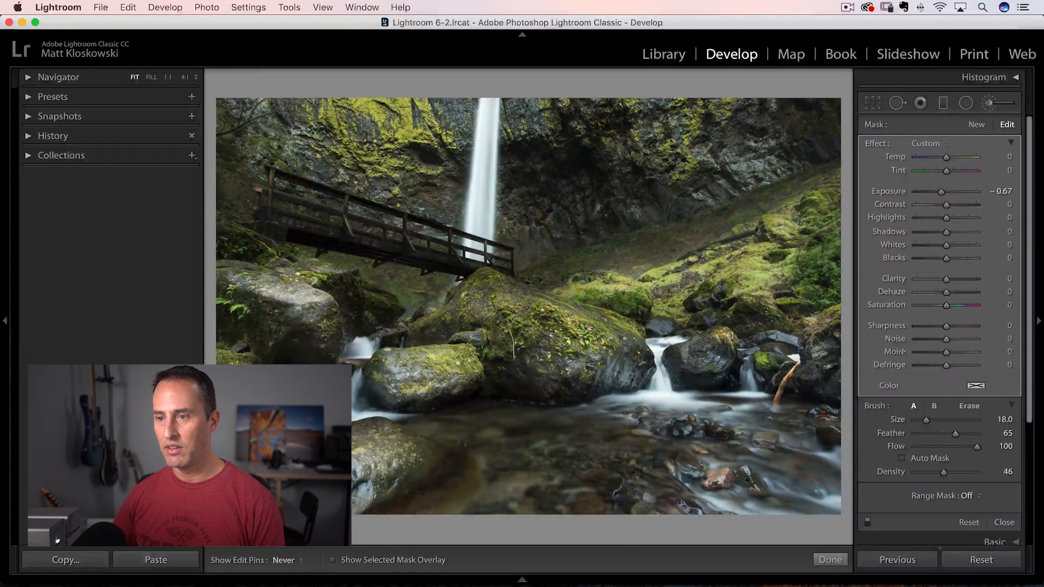
key("h")
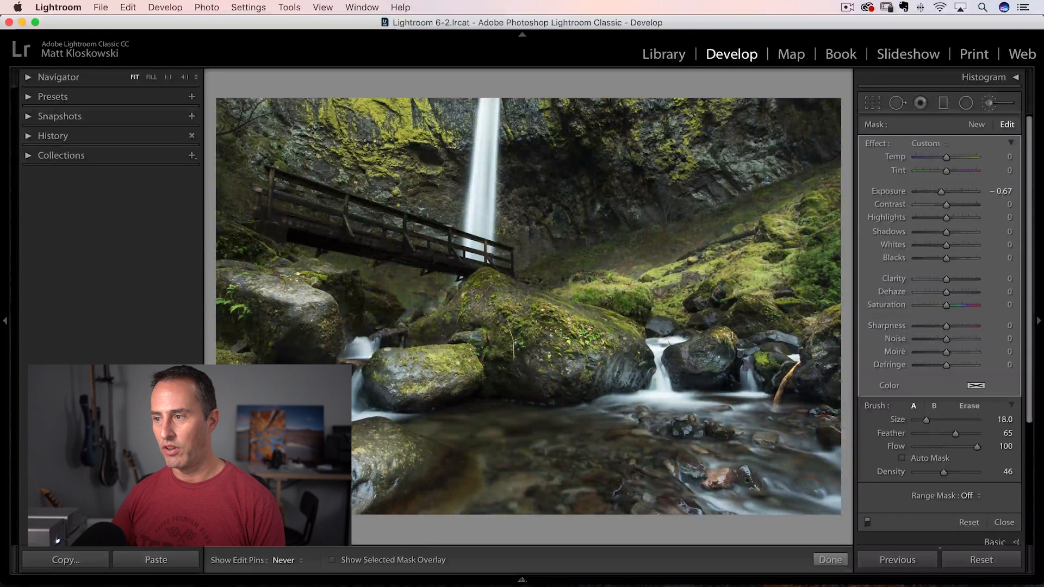
left_click_drag(456, 282, 506, 252)
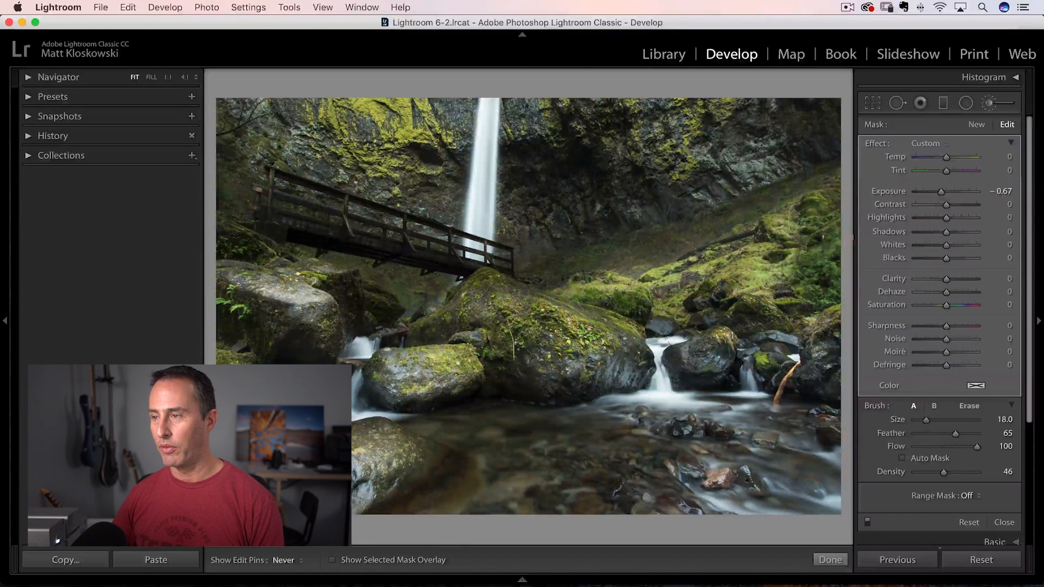
key("h")
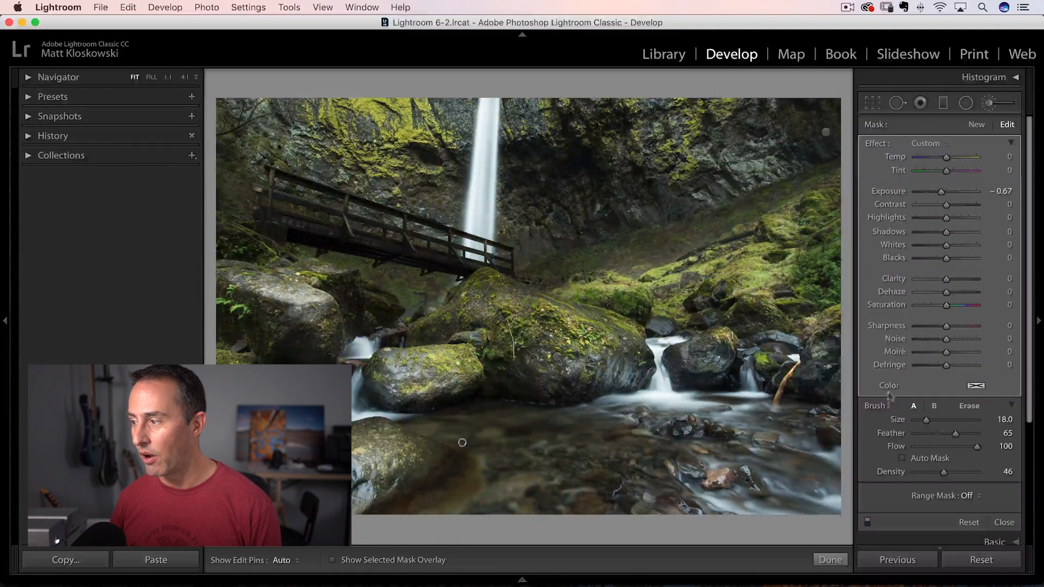
Toggle the brush adjustments and mask overlay to compare, then set the rock brightening to +1.67 exposure.
left_click(867, 523)
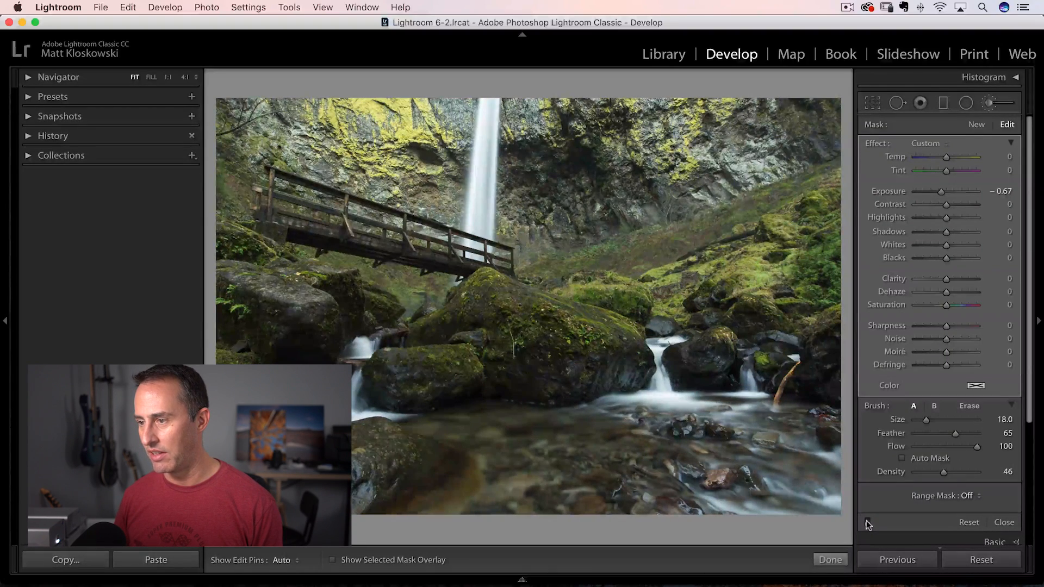
left_click(866, 522)
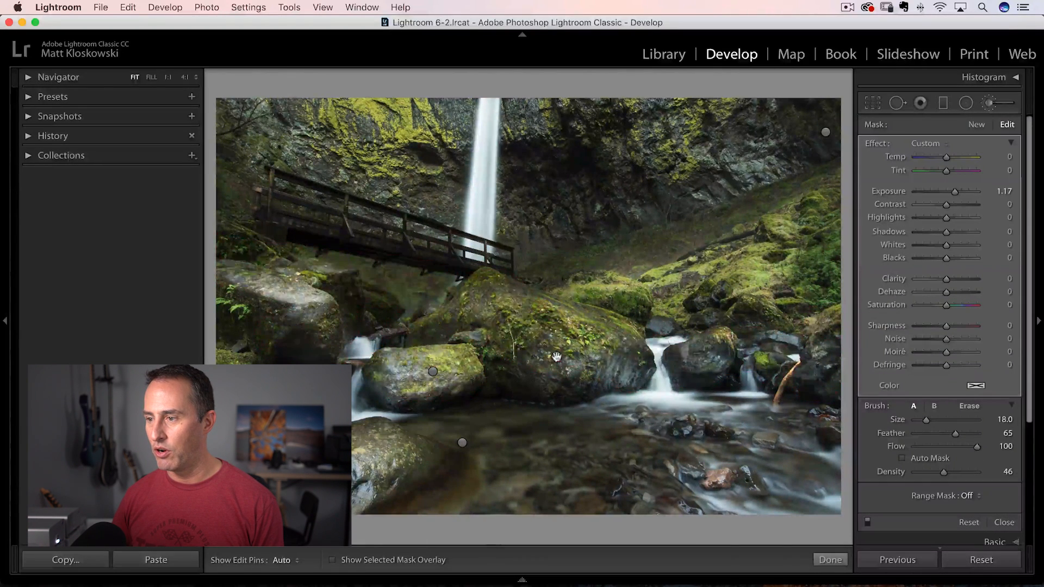
key("o")
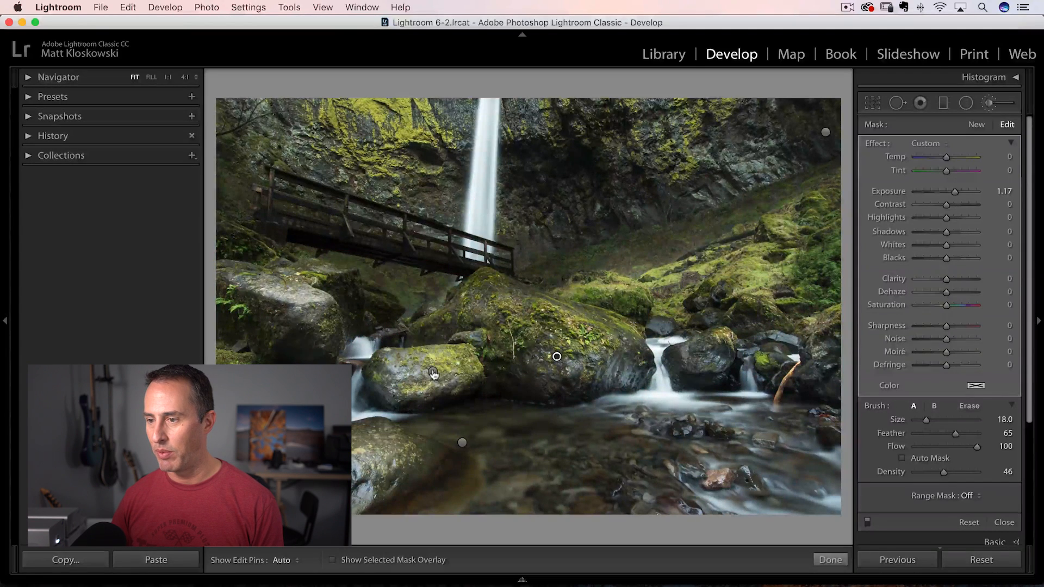
key("o")
key("o")
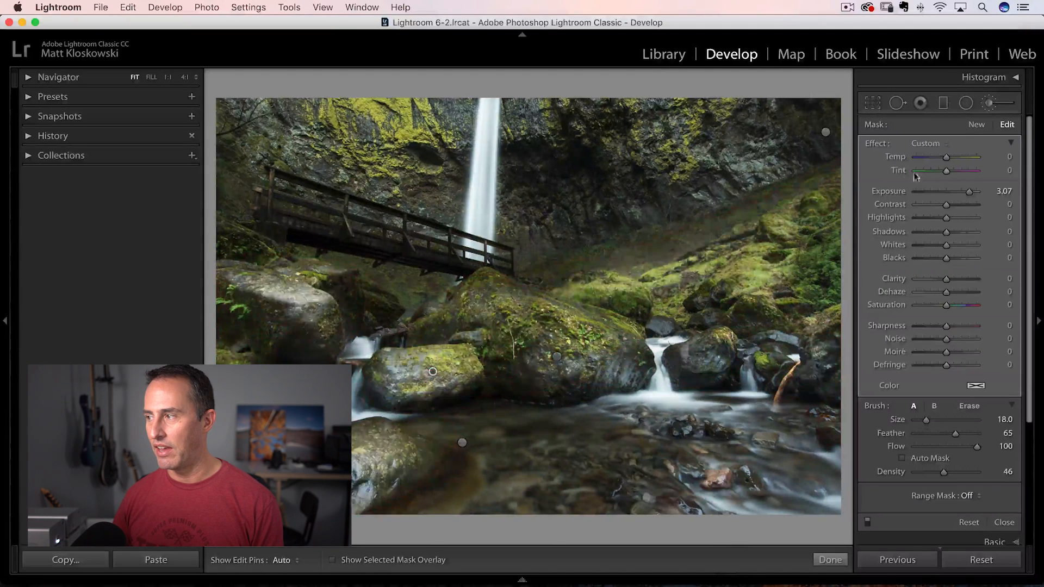
left_click_drag(966, 193, 958, 193)
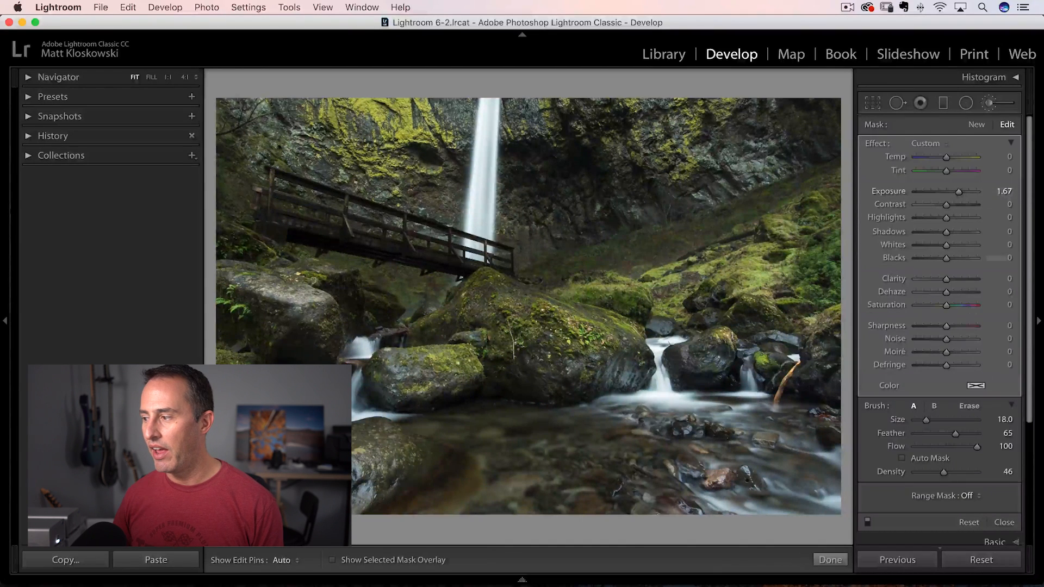
Close brush editing and add a -15 post-crop vignette in Effects.
left_click(1002, 522)
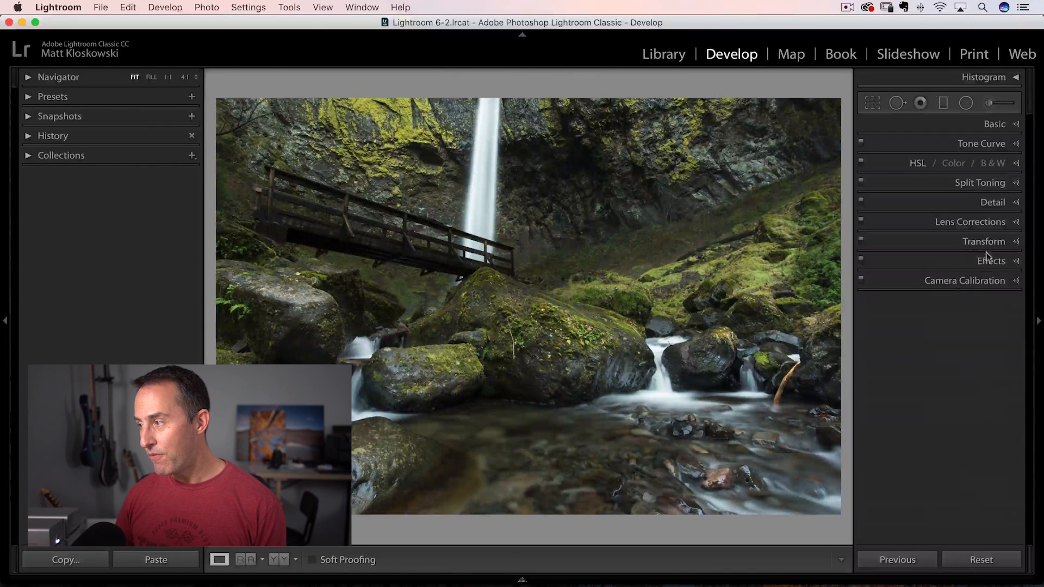
left_click(988, 260)
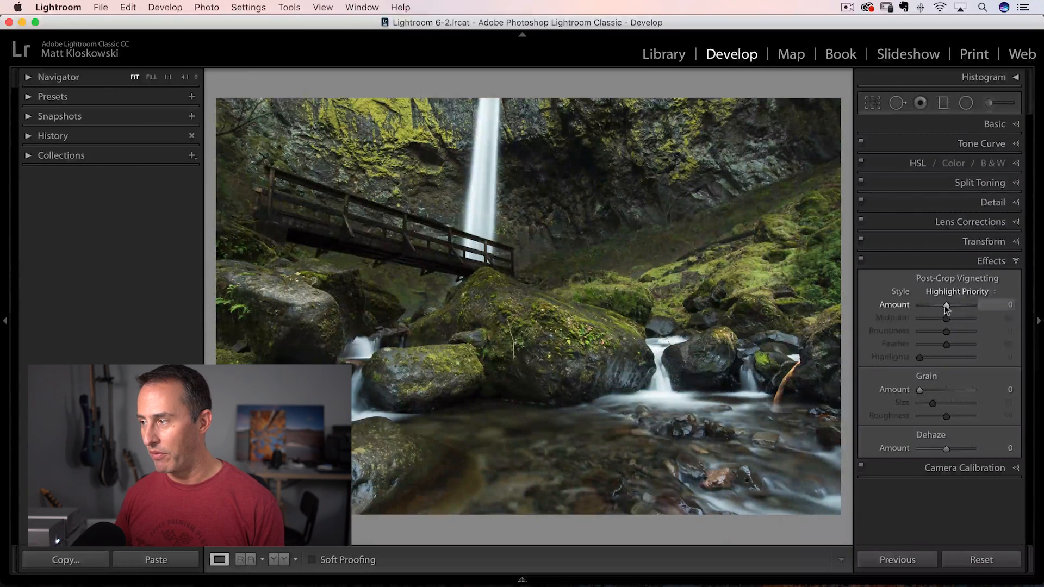
mouse_move(946, 305)
left_mouse_down()
mouse_move(918, 318)
mouse_move(942, 306)
left_mouse_up()
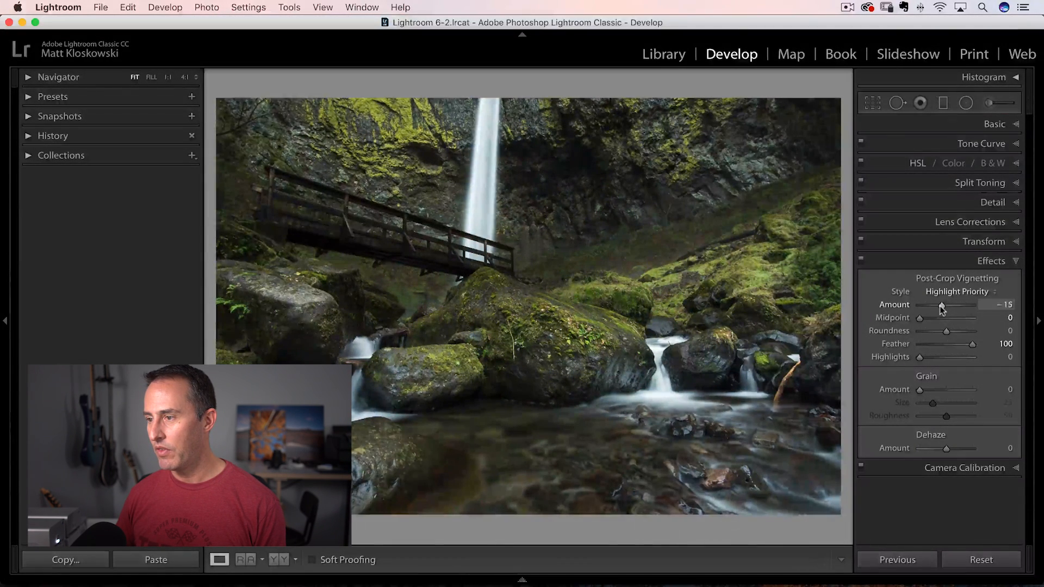
In Basic, raise Whites to +37 and warm the temperature to 9,619.
left_click(990, 125)
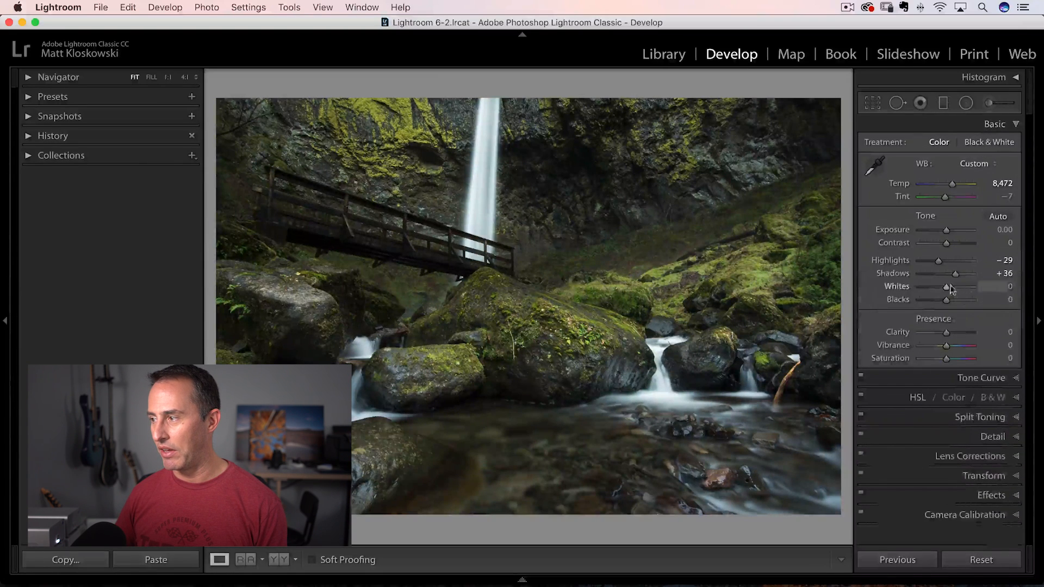
left_click_drag(948, 287, 954, 288)
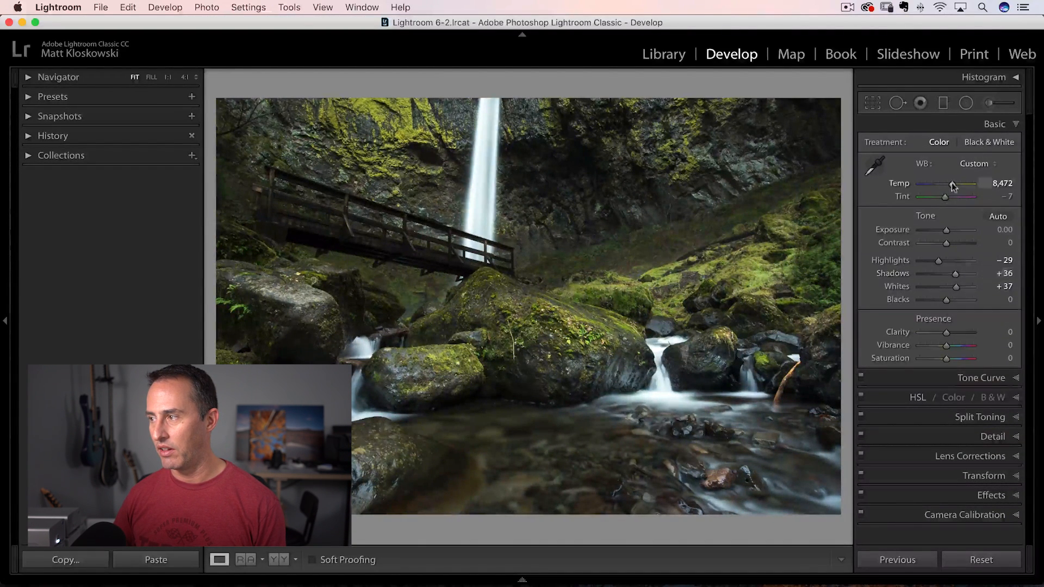
left_click_drag(951, 184, 955, 184)
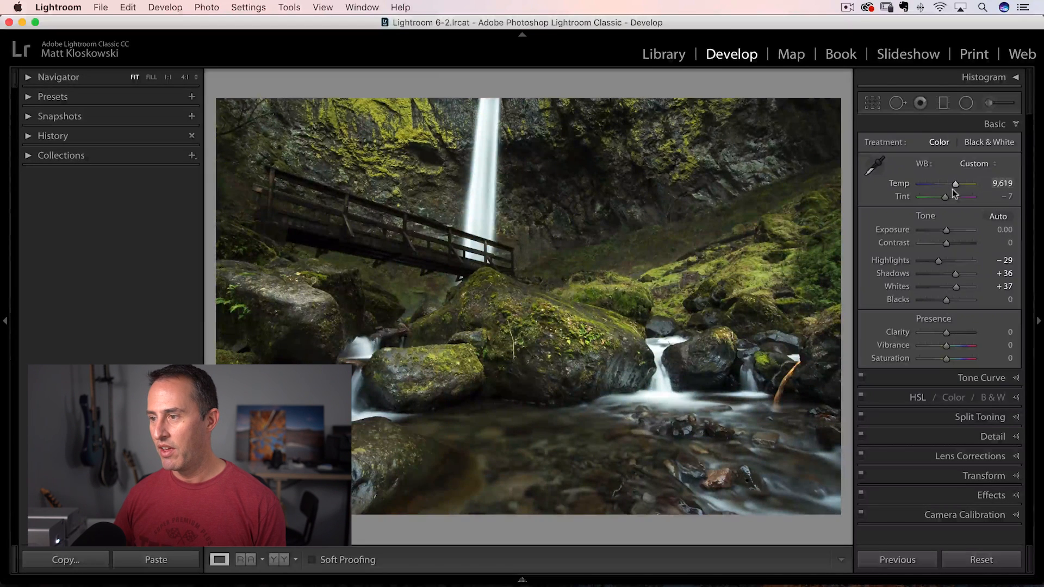